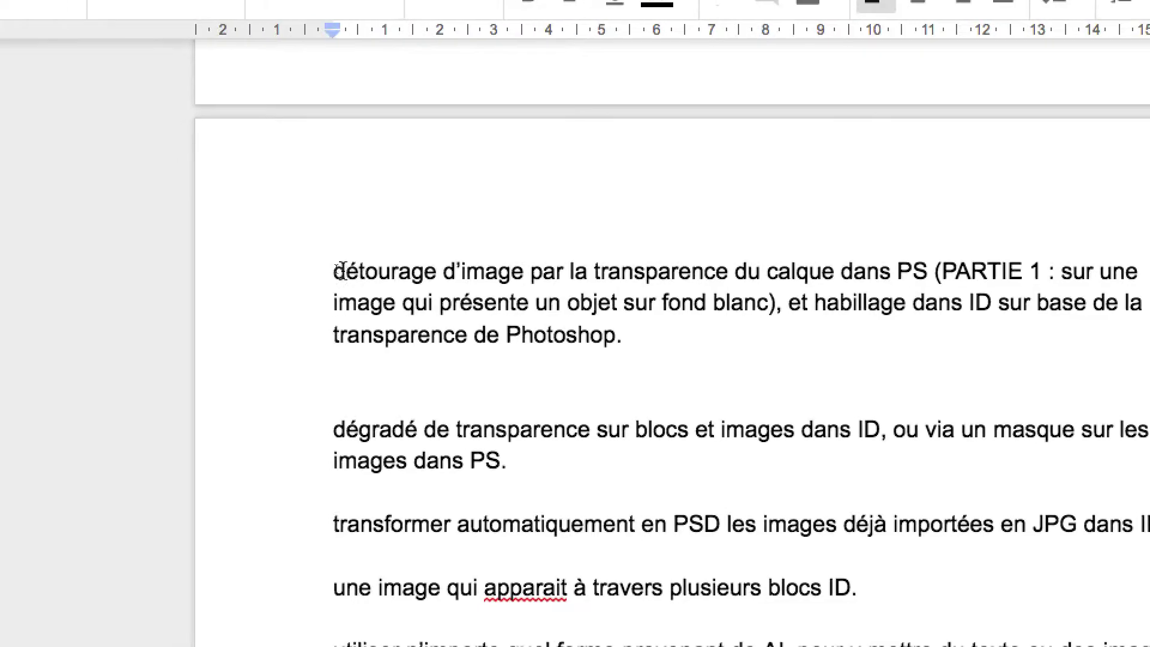
{"action": "left_click_drag", "start_coordinate": [310, 270], "coordinate": [384, 271]}
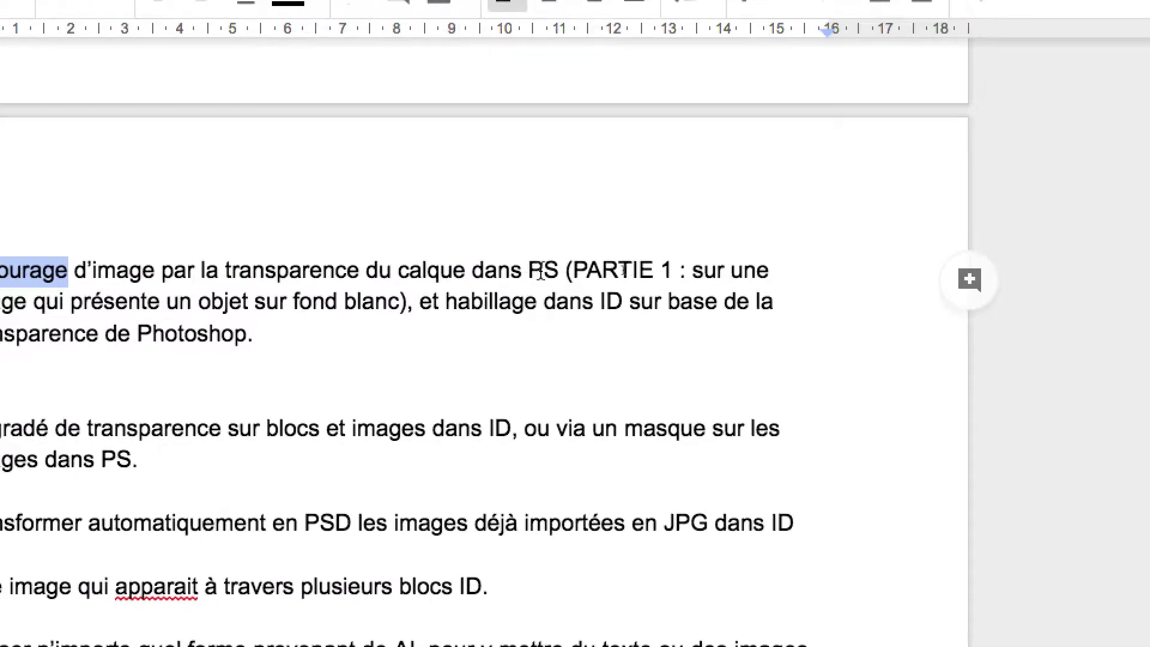
{"action": "left_click_drag", "start_coordinate": [573, 271], "coordinate": [5, 289]}
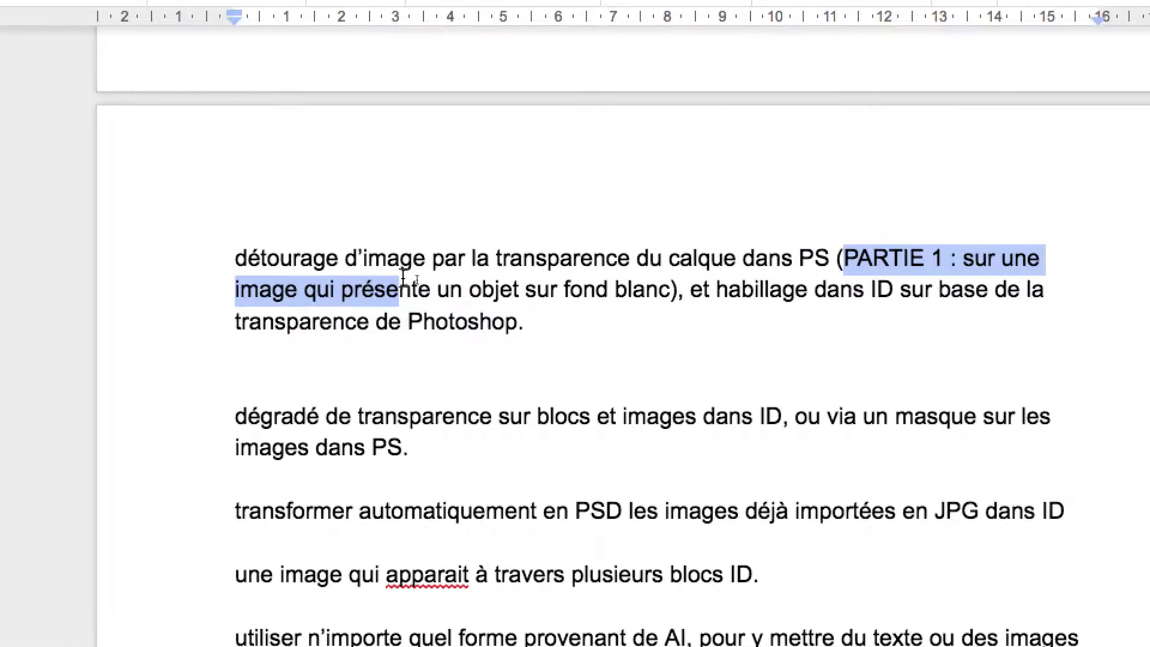
{"action": "left_click_drag", "start_coordinate": [403, 278], "coordinate": [667, 288]}
{"action": "left_click", "coordinate": [495, 282]}
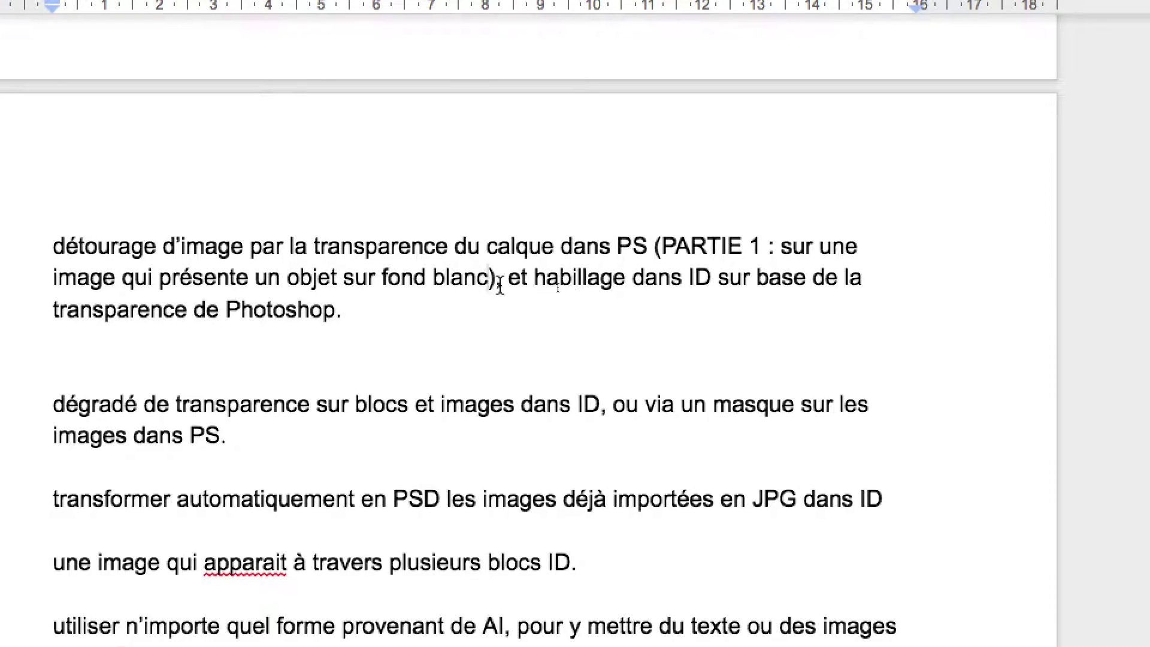
{"action": "left_click_drag", "start_coordinate": [506, 279], "coordinate": [712, 286]}
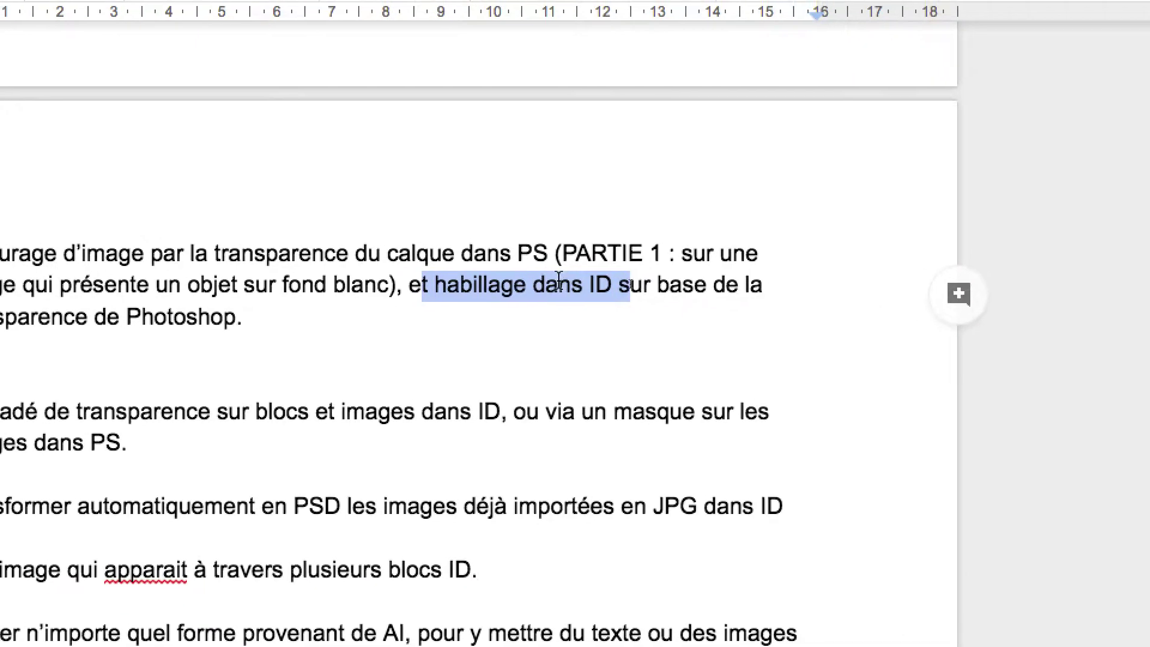
In the first paragraph, insert "de texte" after "habillage" and "l’image" before "Photoshop".
{"action": "left_click", "coordinate": [490, 282]}
{"action": "type", "text": "de texte d"}
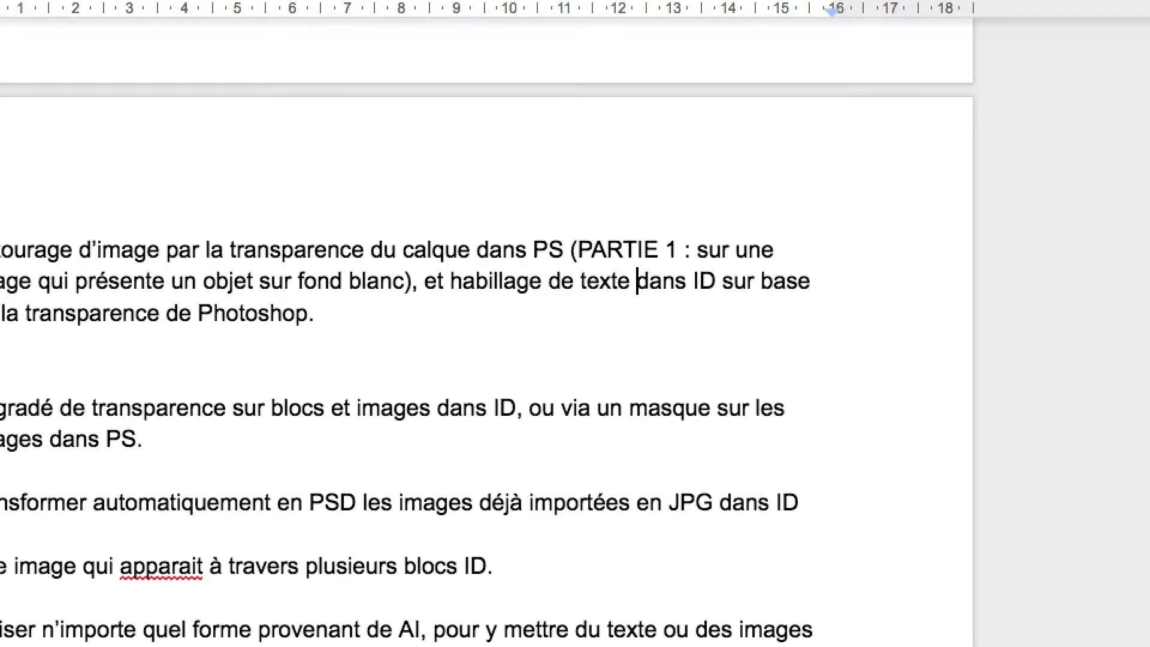
{"action": "left_click", "coordinate": [91, 312]}
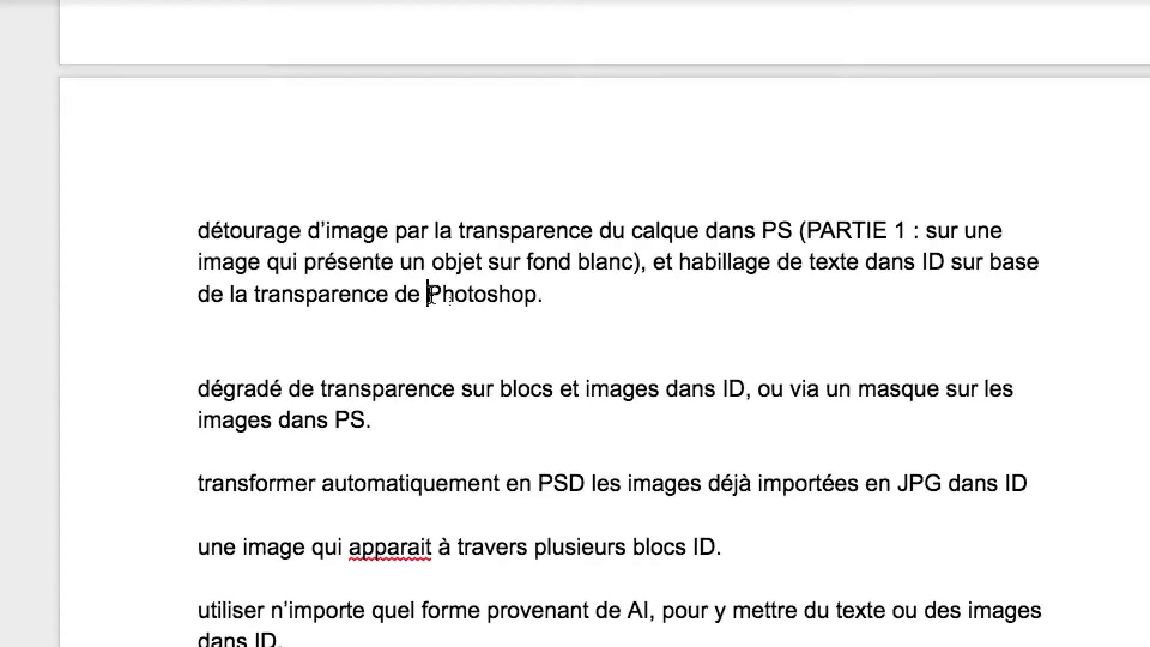
{"action": "left_click", "coordinate": [428, 294]}
{"action": "type", "text": "l’image"}
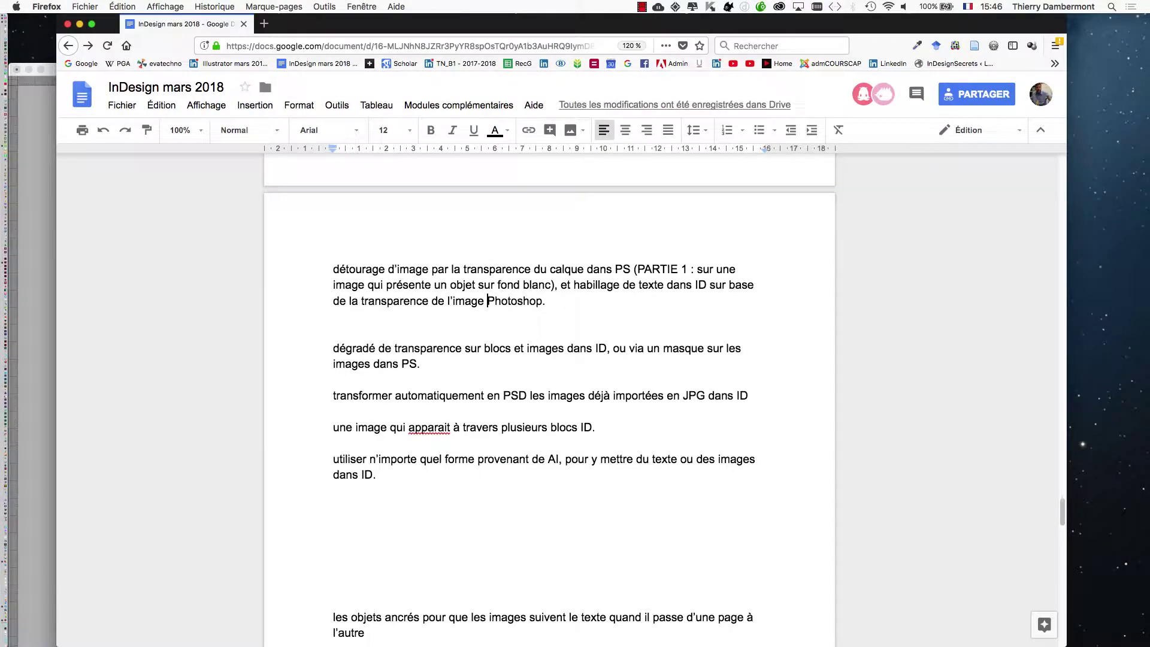
Open the Google home page in a new browser window.
{"action": "left_click", "coordinate": [85, 7]}
{"action": "left_click", "coordinate": [107, 32]}
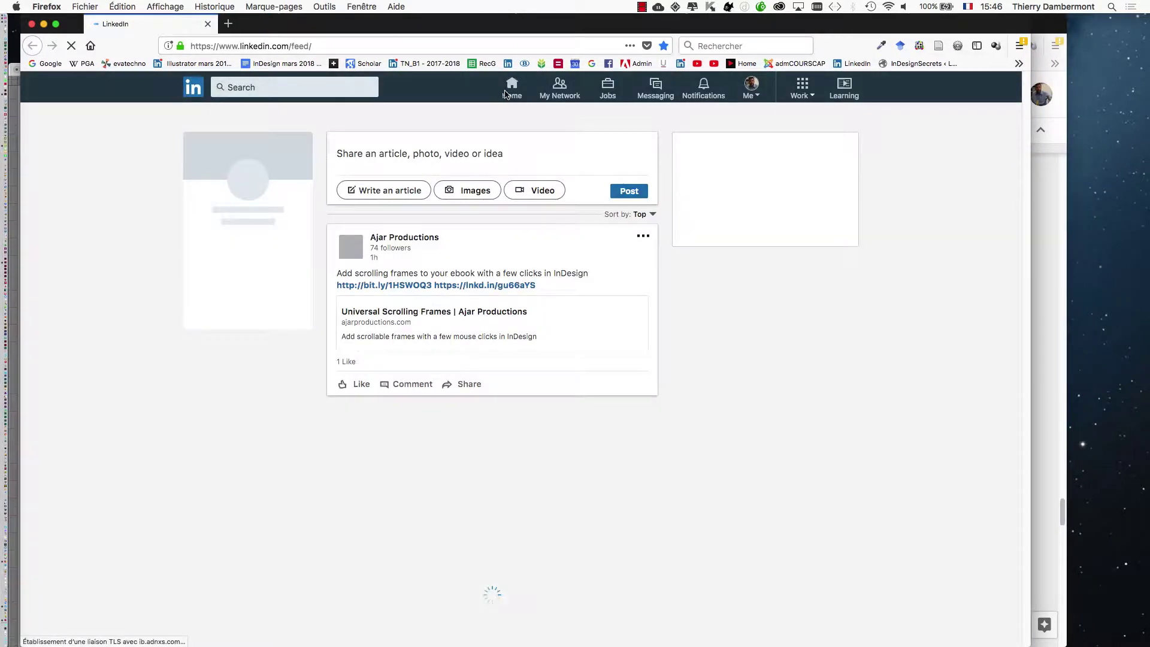
{"action": "left_click", "coordinate": [591, 64]}
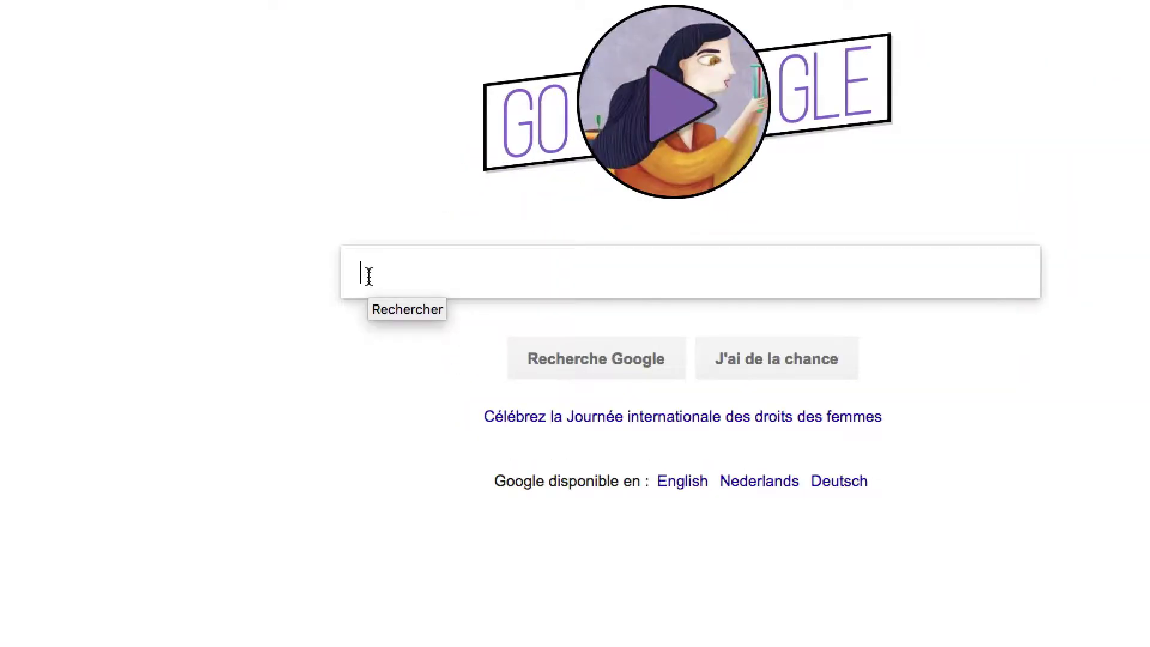
Search Google for elephant "public domain" and show the image results.
{"action": "type", "text": "elephant"}
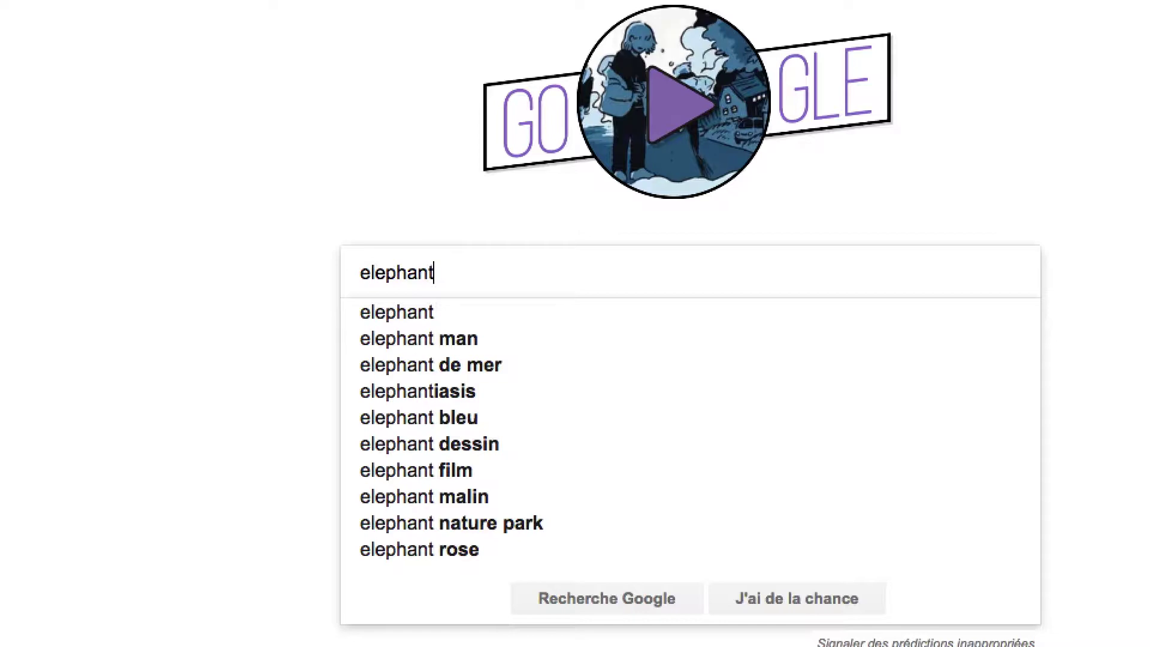
{"action": "type", "text": " \"public domain\""}
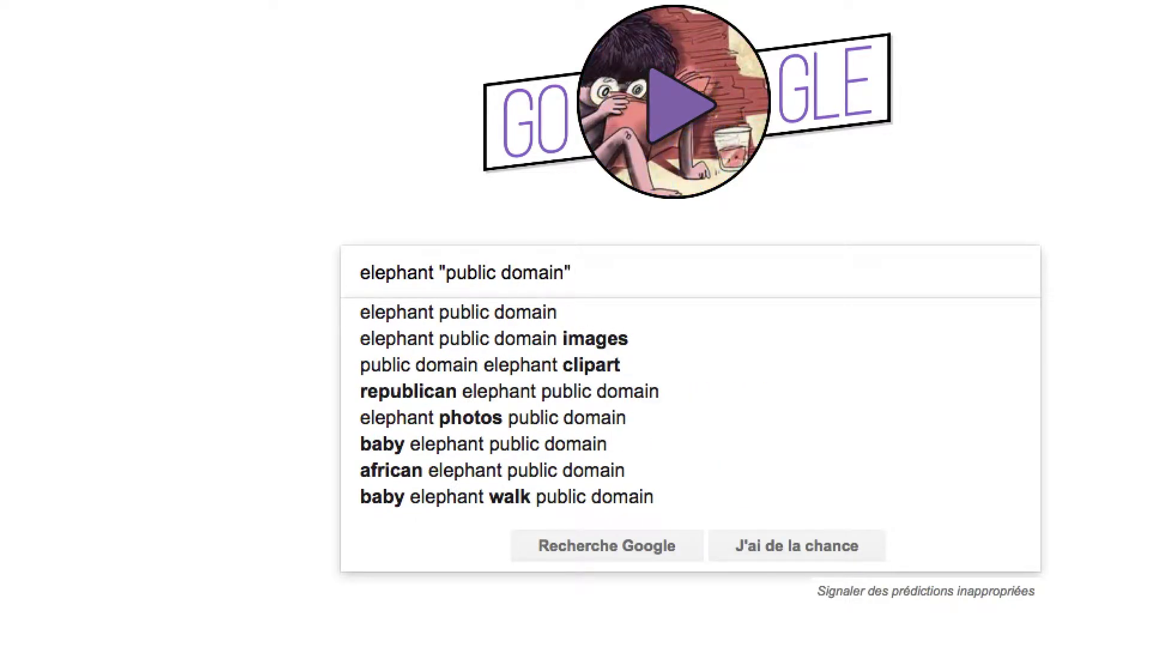
{"action": "key", "text": "Return"}
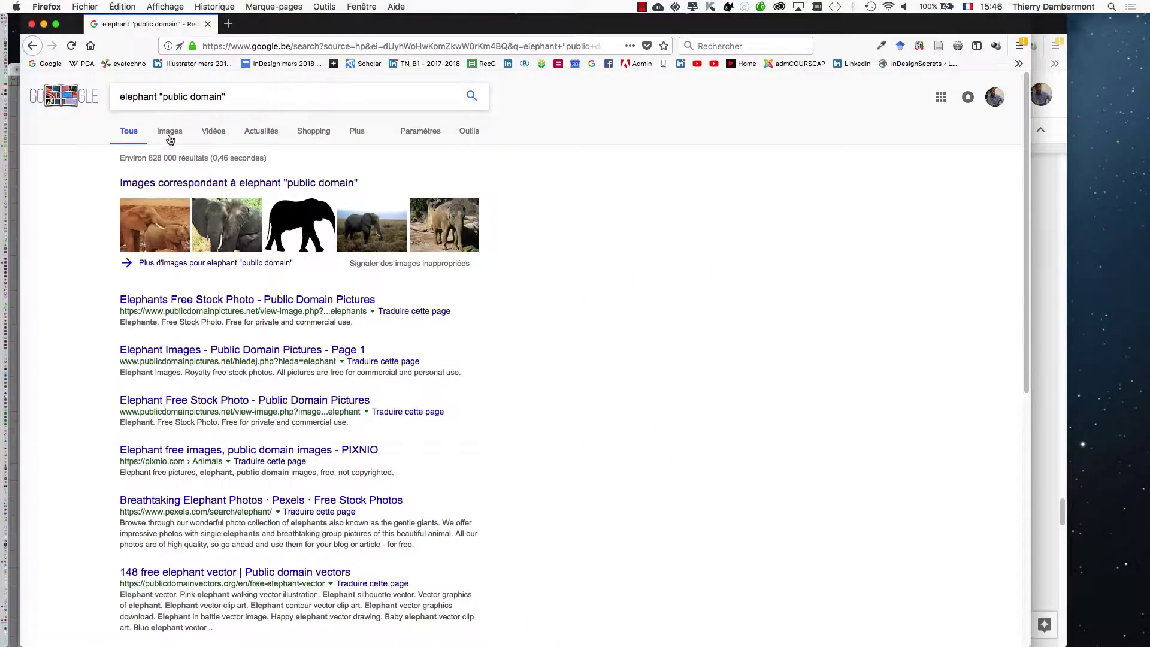
{"action": "left_click", "coordinate": [170, 138]}
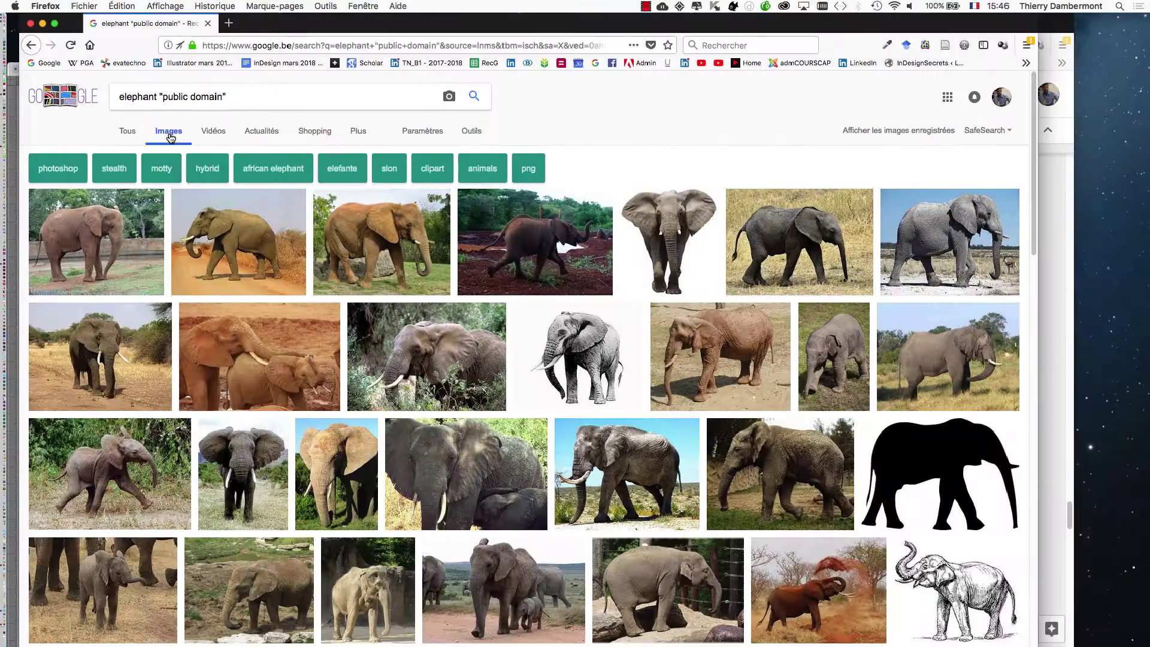
Browse the elephant image results for a suitable picture on a white background, checking the purple-grey elephant drawing in a separate tab.
{"action": "scroll", "coordinate": [415, 341], "scroll_direction": "down", "scroll_amount": 1}
{"action": "scroll", "coordinate": [415, 341], "scroll_direction": "down", "scroll_amount": 1}
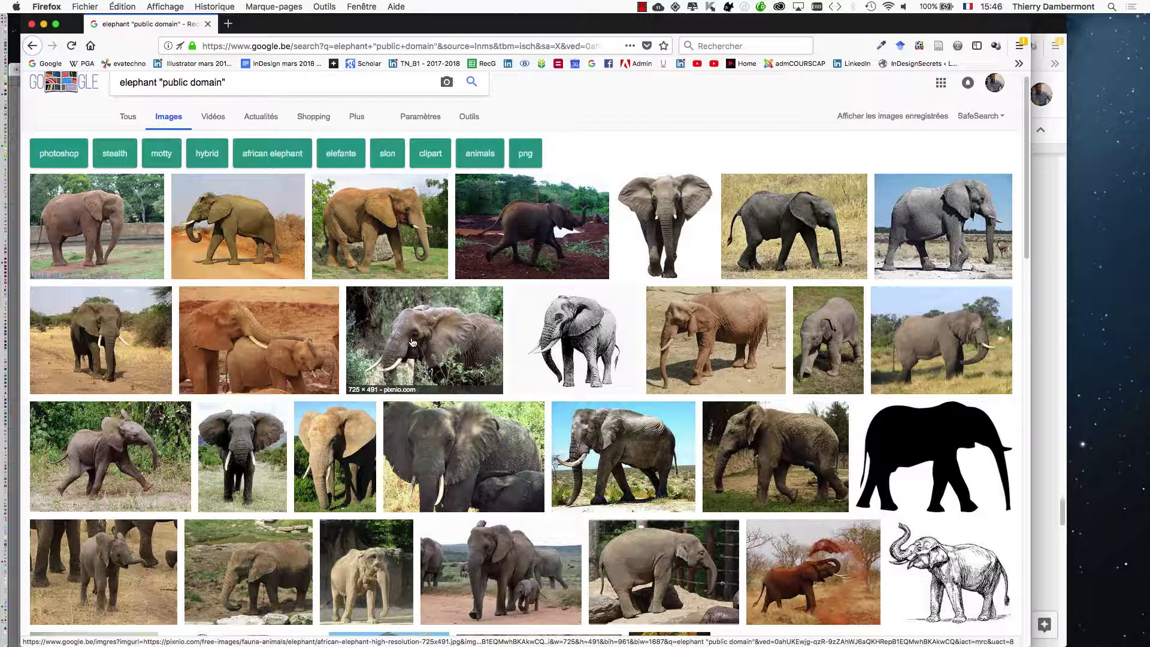
{"action": "scroll", "coordinate": [413, 342], "scroll_direction": "down", "scroll_amount": 10}
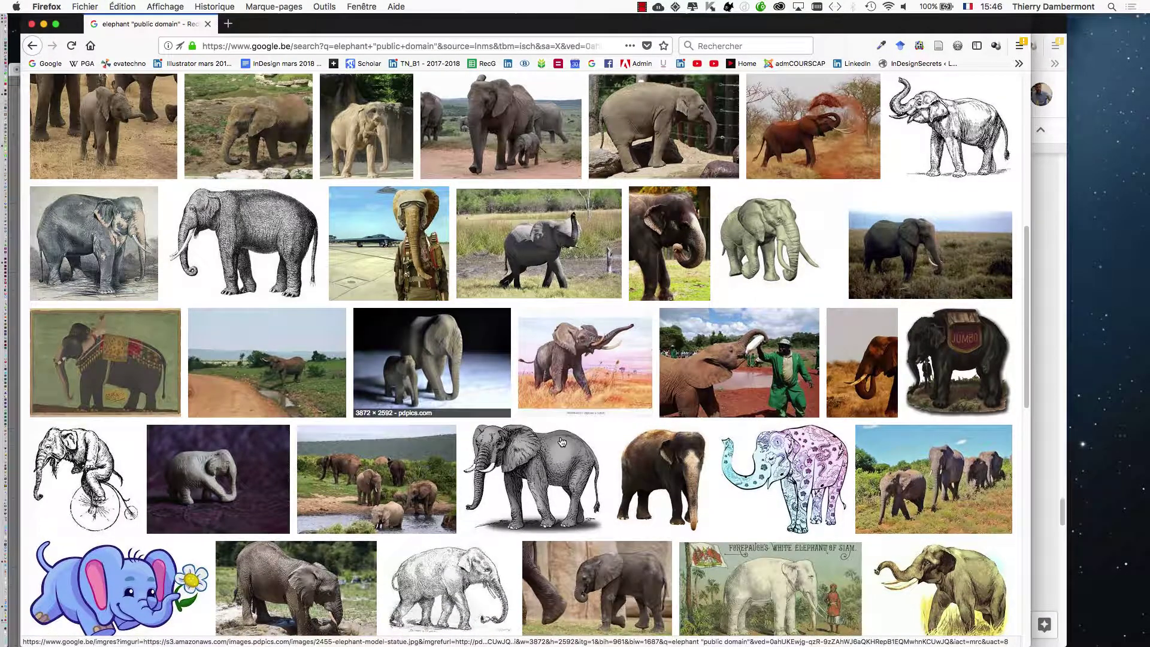
{"action": "scroll", "coordinate": [562, 441], "scroll_direction": "down", "scroll_amount": 2}
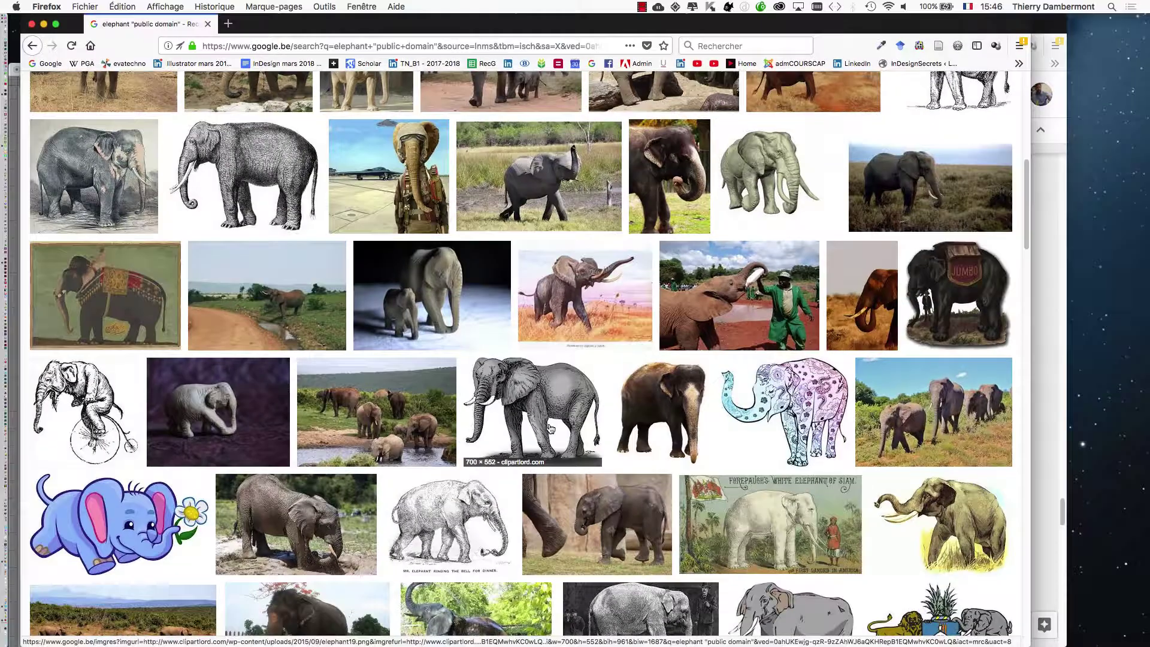
{"action": "scroll", "coordinate": [552, 425], "scroll_direction": "up", "scroll_amount": 4}
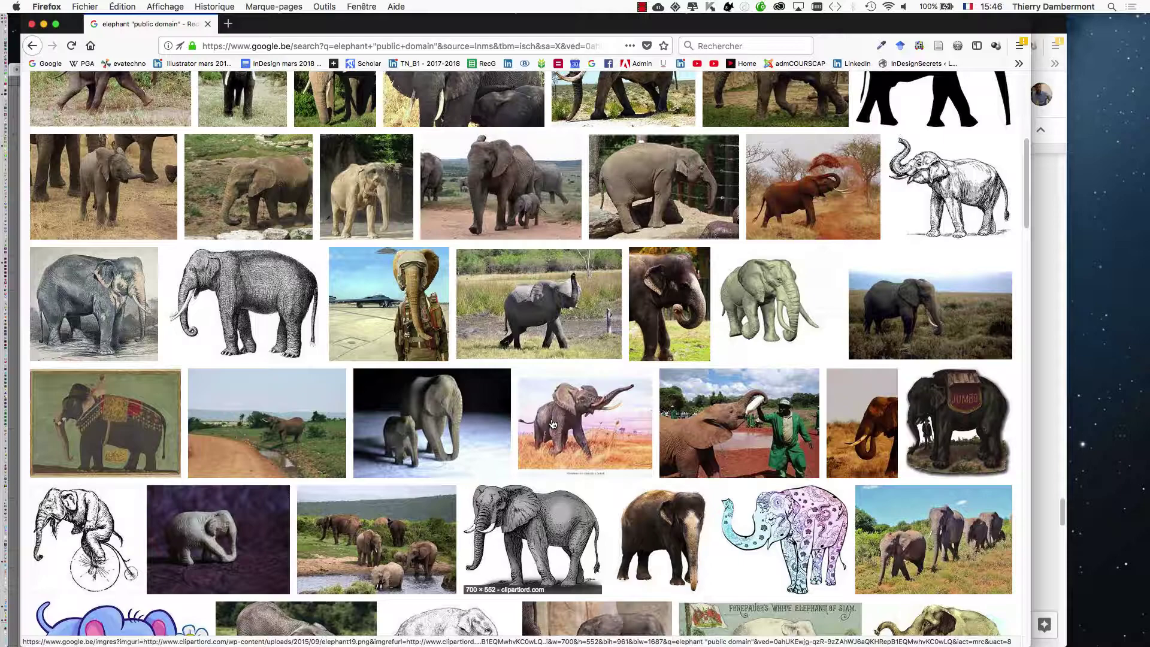
{"action": "scroll", "coordinate": [552, 425], "scroll_direction": "down", "scroll_amount": 8}
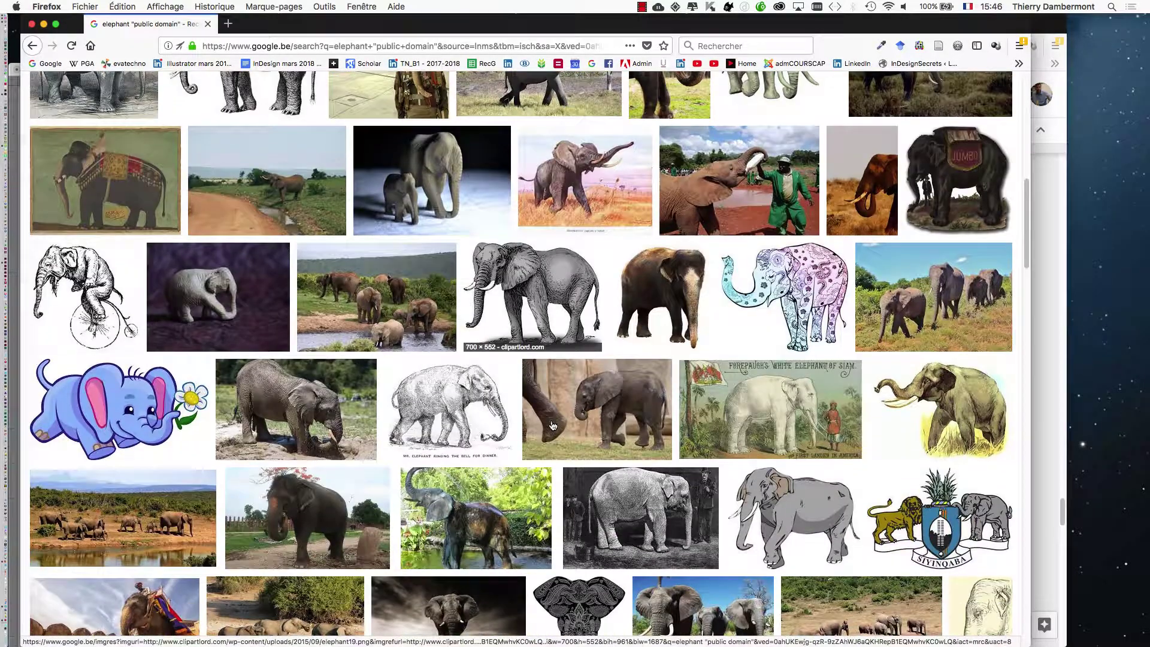
{"action": "scroll", "coordinate": [552, 425], "scroll_direction": "down", "scroll_amount": 14}
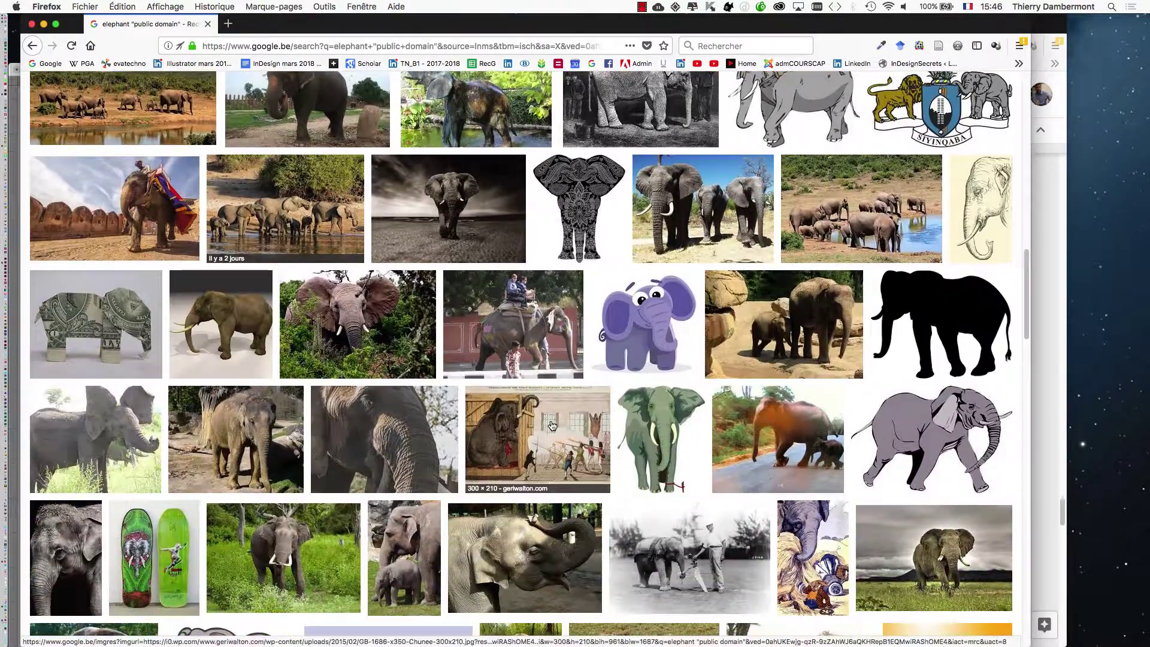
{"action": "scroll", "coordinate": [918, 375], "scroll_direction": "down", "scroll_amount": 2}
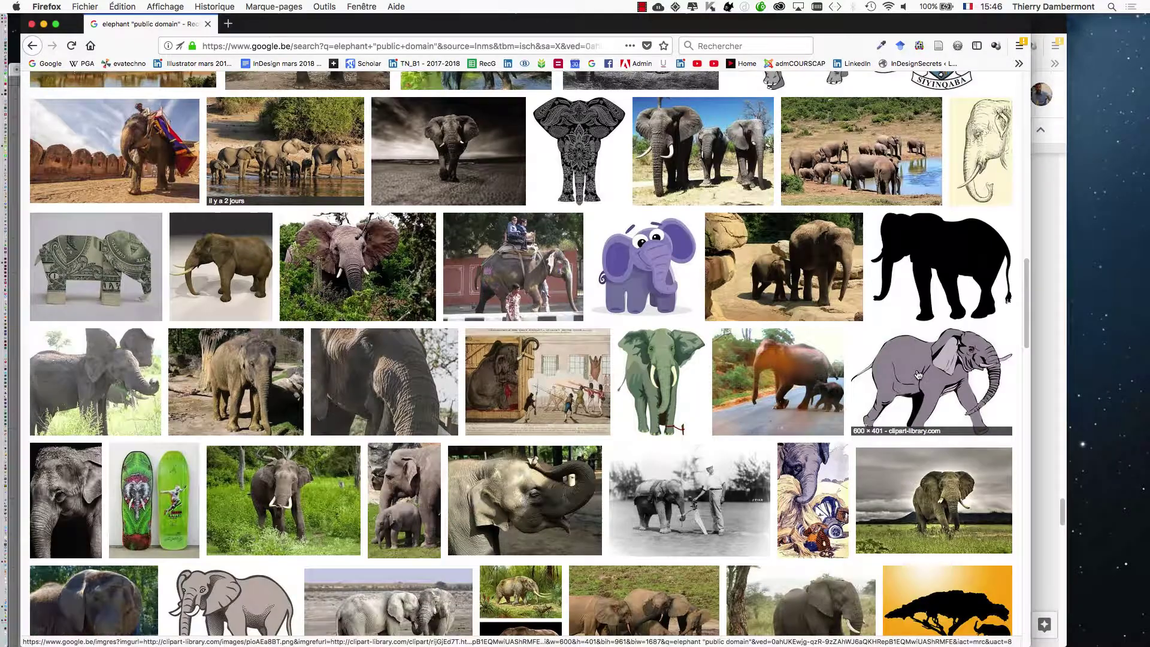
{"action": "middle_click", "coordinate": [918, 376]}
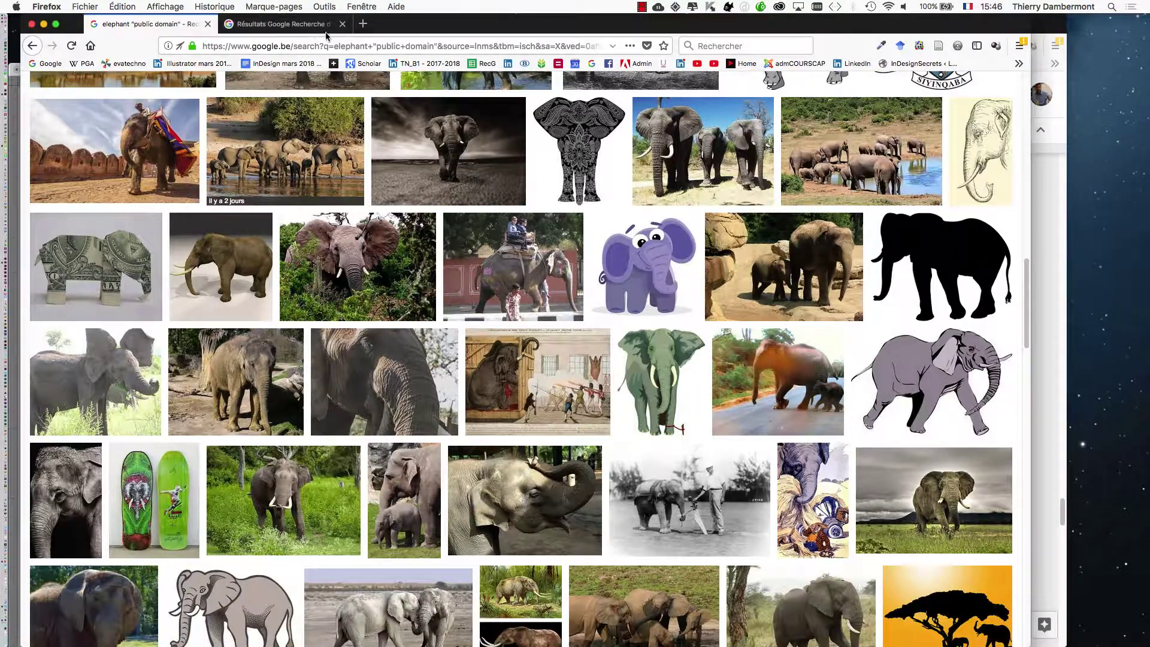
{"action": "left_click", "coordinate": [342, 24]}
Filter the image results to sizes larger than 1600 × 1200 (2 Mpx) and to the colour white.
{"action": "scroll", "coordinate": [305, 246], "scroll_direction": "up", "scroll_amount": 16}
{"action": "scroll", "coordinate": [304, 246], "scroll_direction": "up", "scroll_amount": 20}
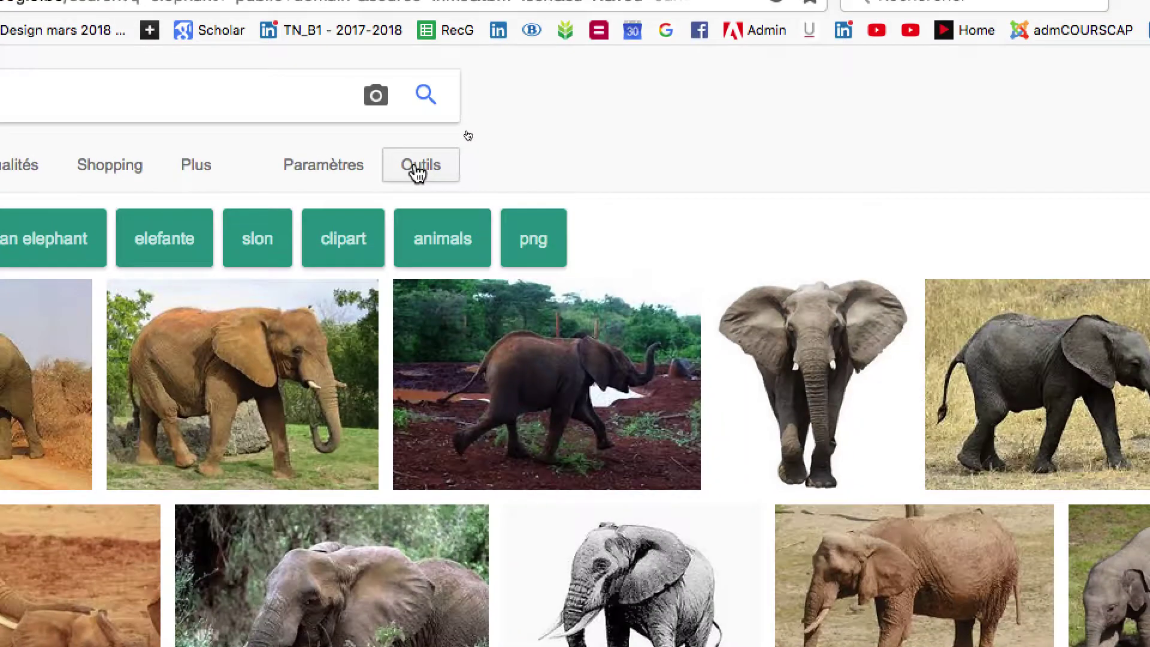
{"action": "left_click", "coordinate": [628, 24]}
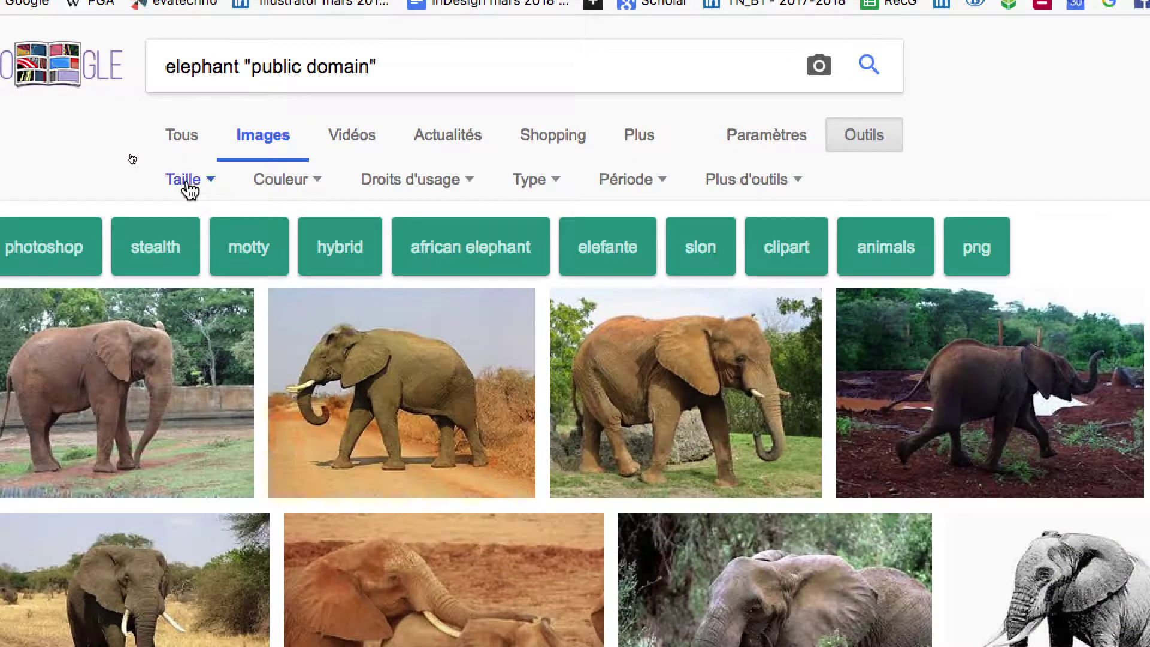
{"action": "left_click", "coordinate": [160, 198]}
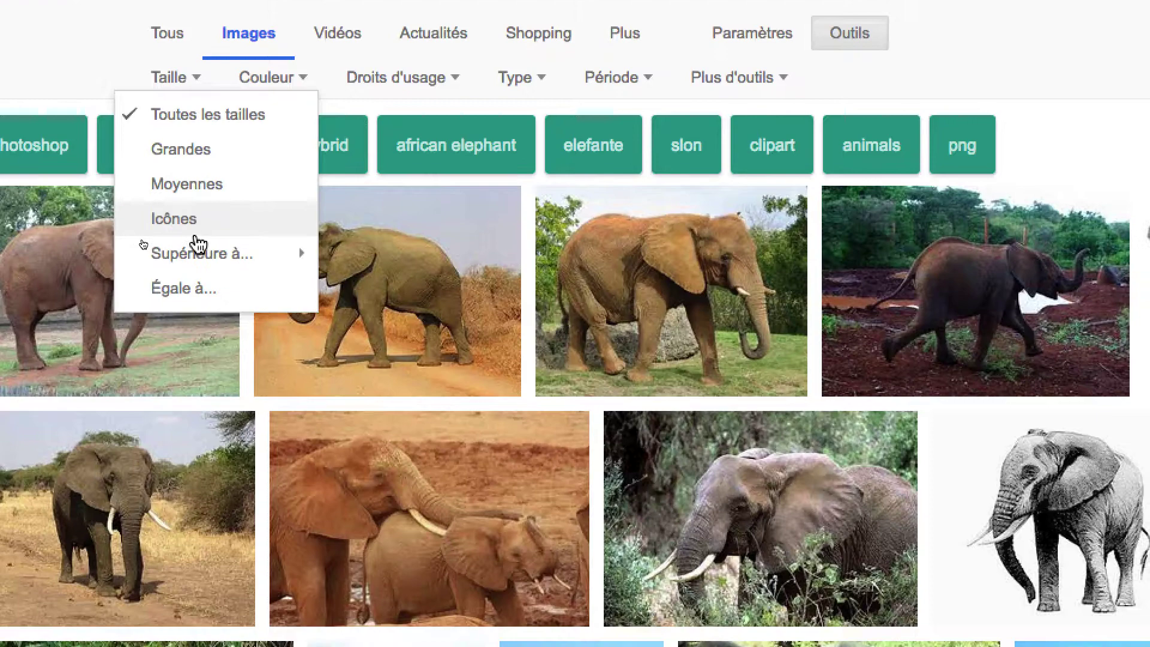
{"action": "mouse_move", "coordinate": [201, 253]}
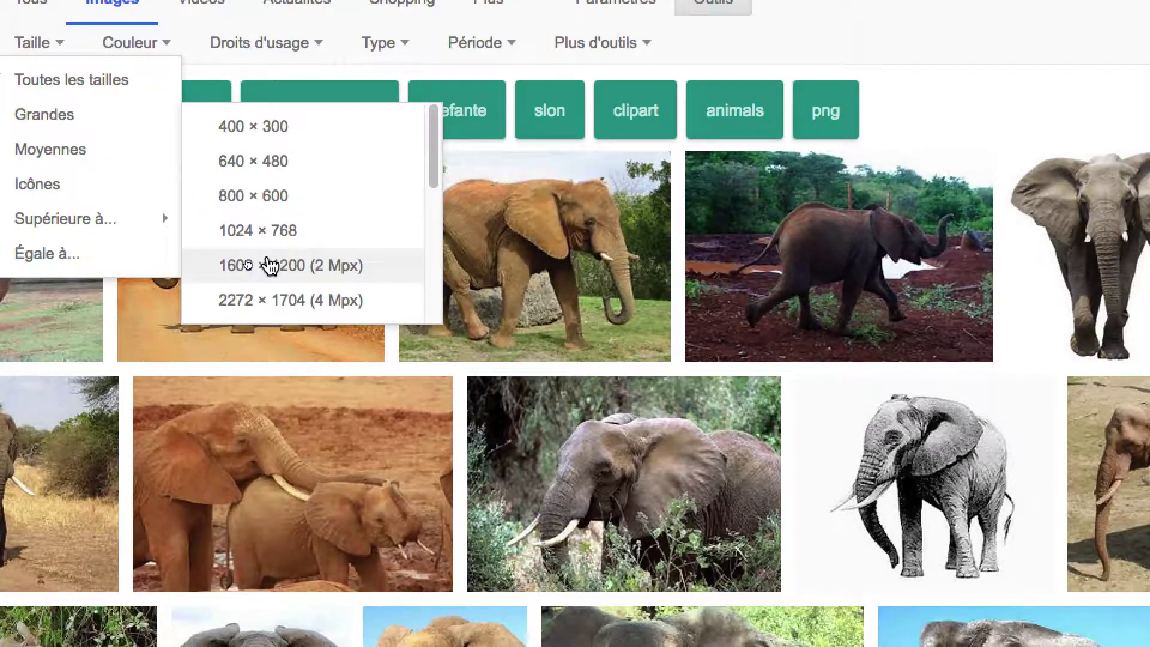
{"action": "left_click", "coordinate": [406, 292]}
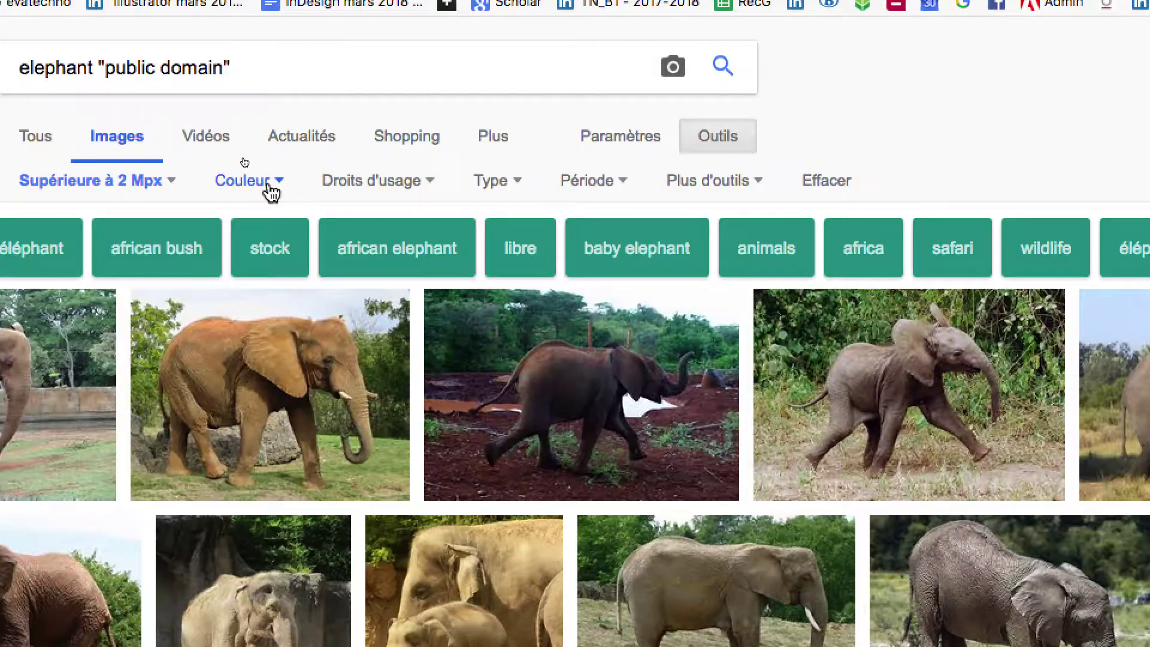
{"action": "left_click", "coordinate": [269, 189]}
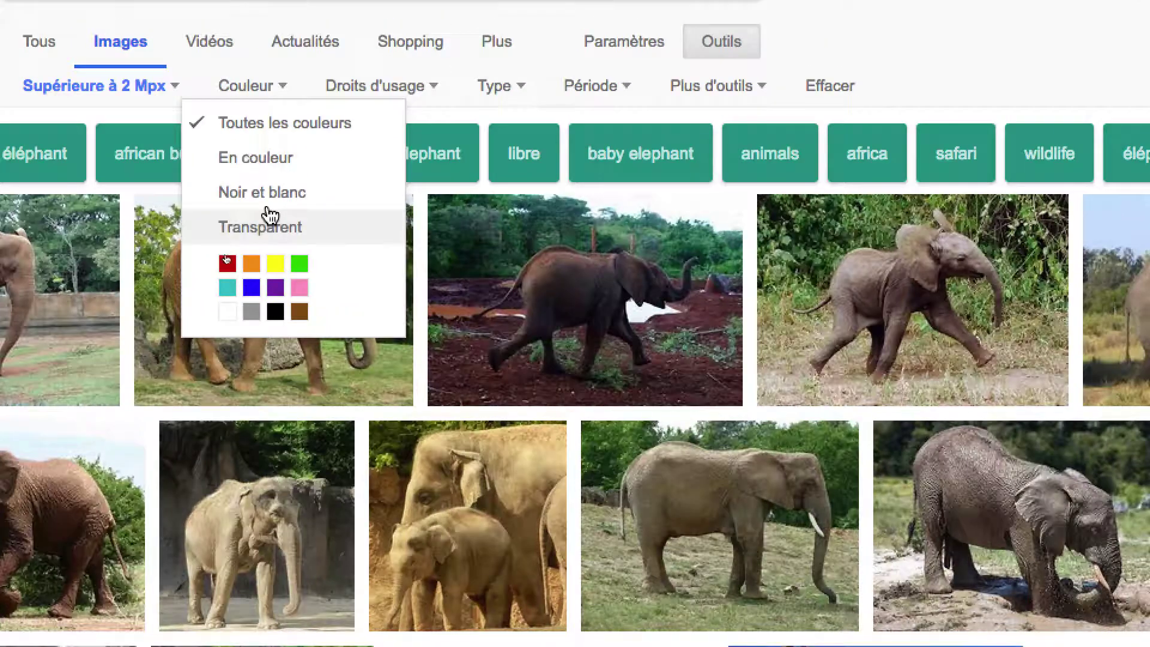
{"action": "left_click", "coordinate": [269, 215]}
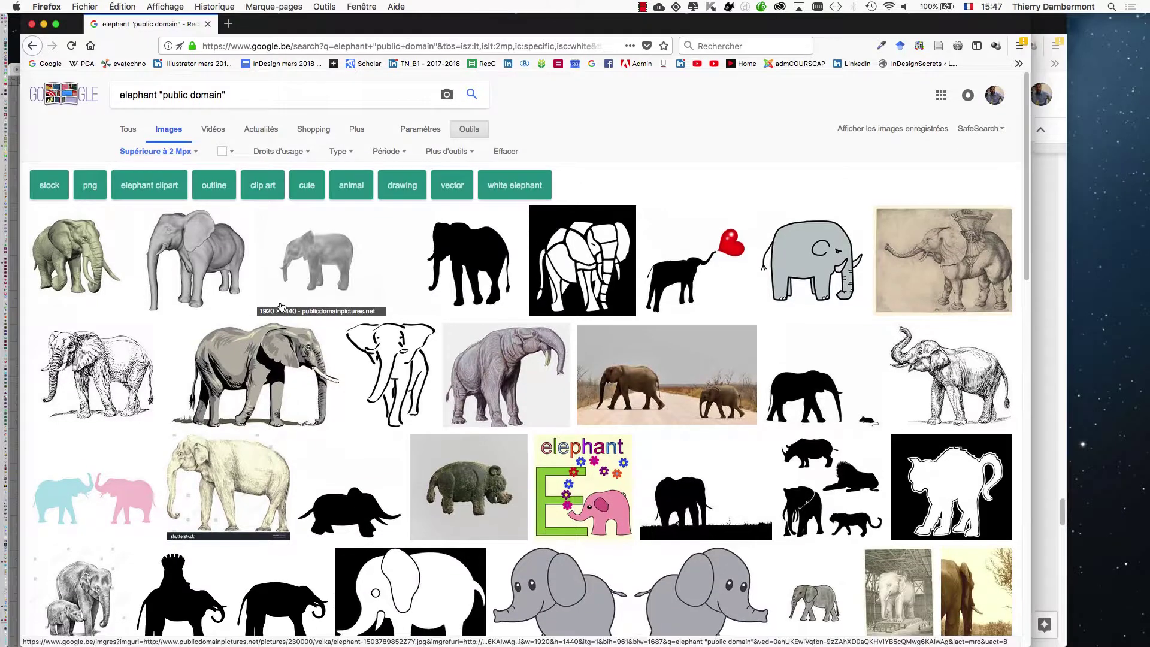
Browse the filtered elephant image results for a large picture isolated on a white background.
{"action": "scroll", "coordinate": [275, 293], "scroll_direction": "down", "scroll_amount": 3}
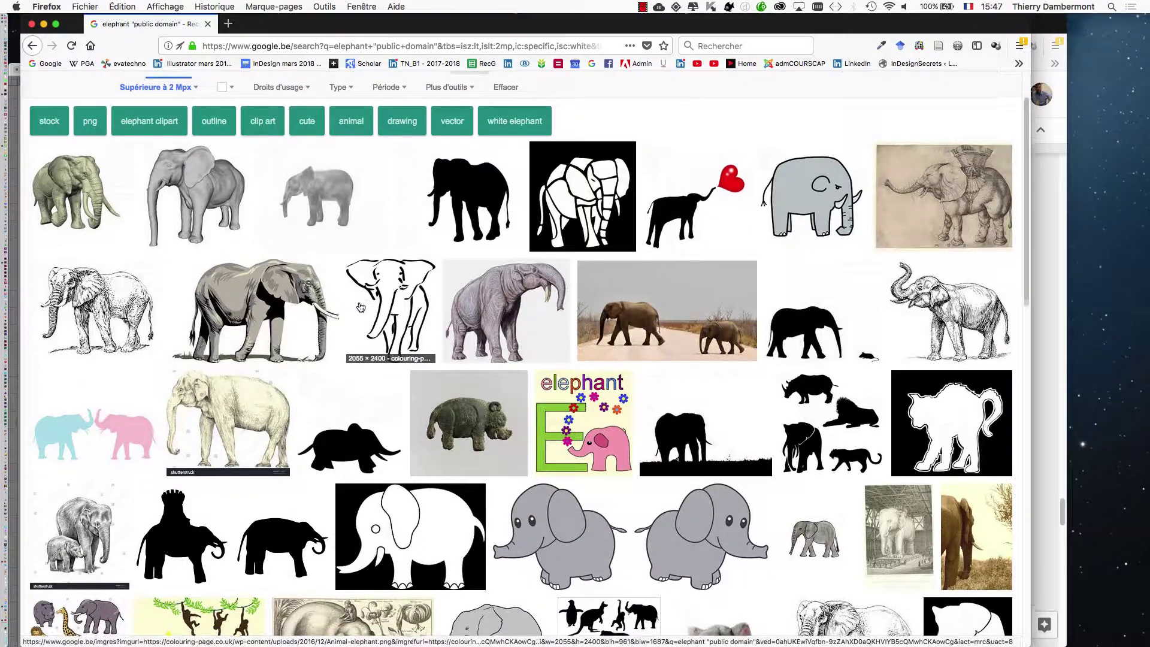
{"action": "scroll", "coordinate": [361, 307], "scroll_direction": "down", "scroll_amount": 2}
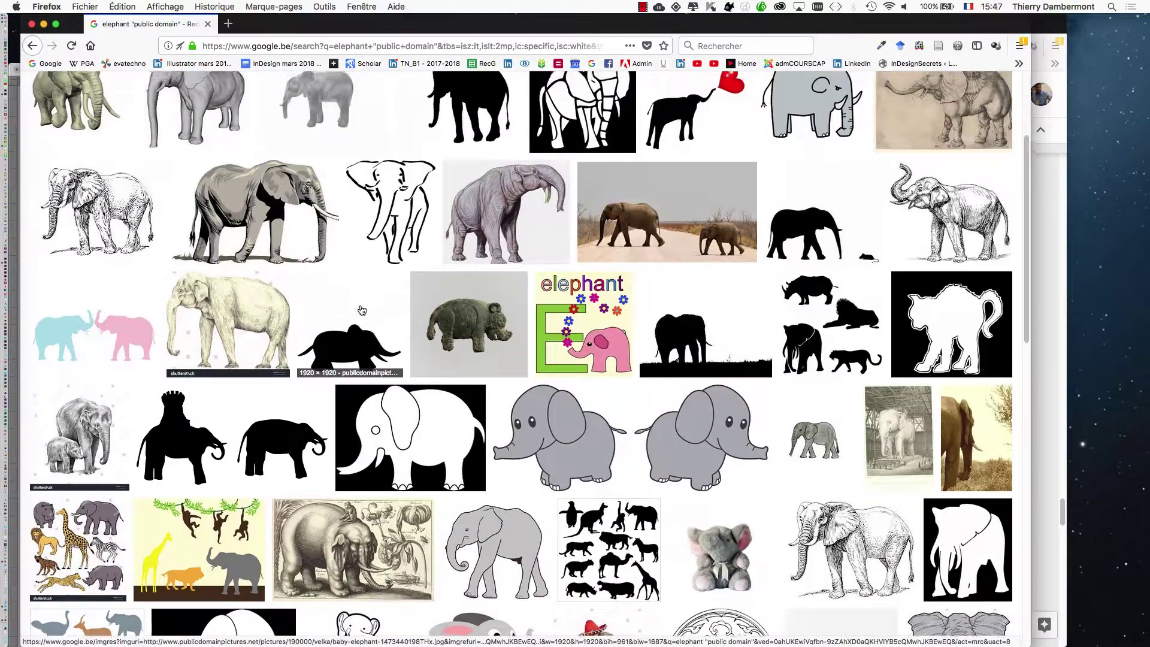
{"action": "scroll", "coordinate": [362, 309], "scroll_direction": "up", "scroll_amount": 2}
{"action": "scroll", "coordinate": [363, 309], "scroll_direction": "down", "scroll_amount": 4}
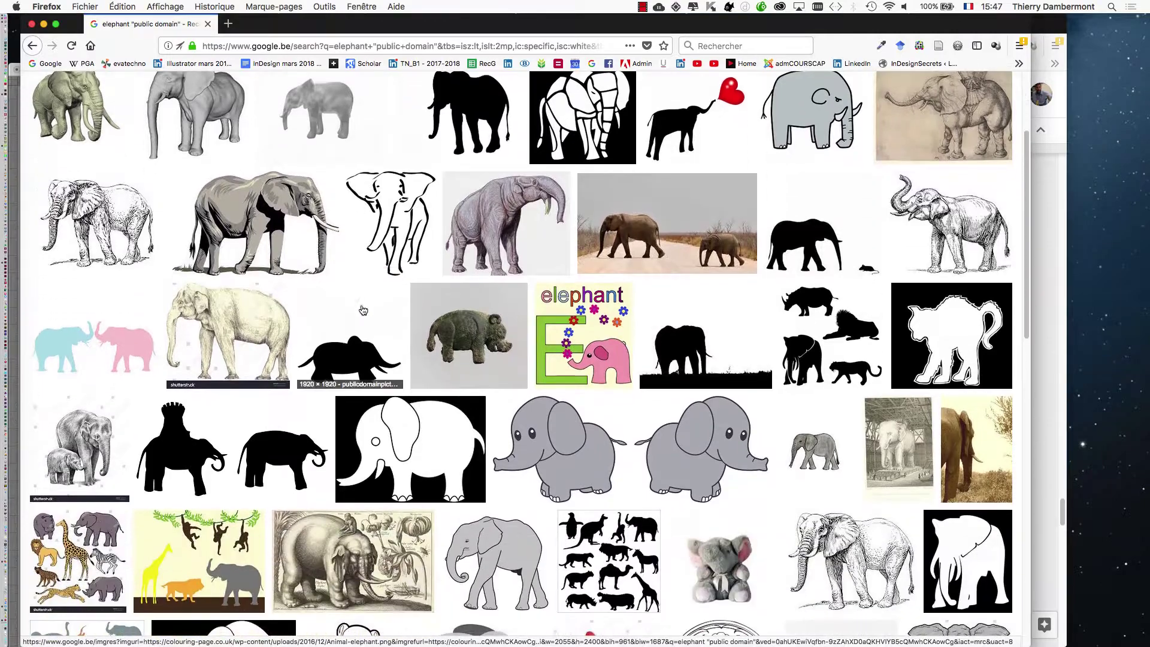
{"action": "scroll", "coordinate": [363, 309], "scroll_direction": "down", "scroll_amount": 15}
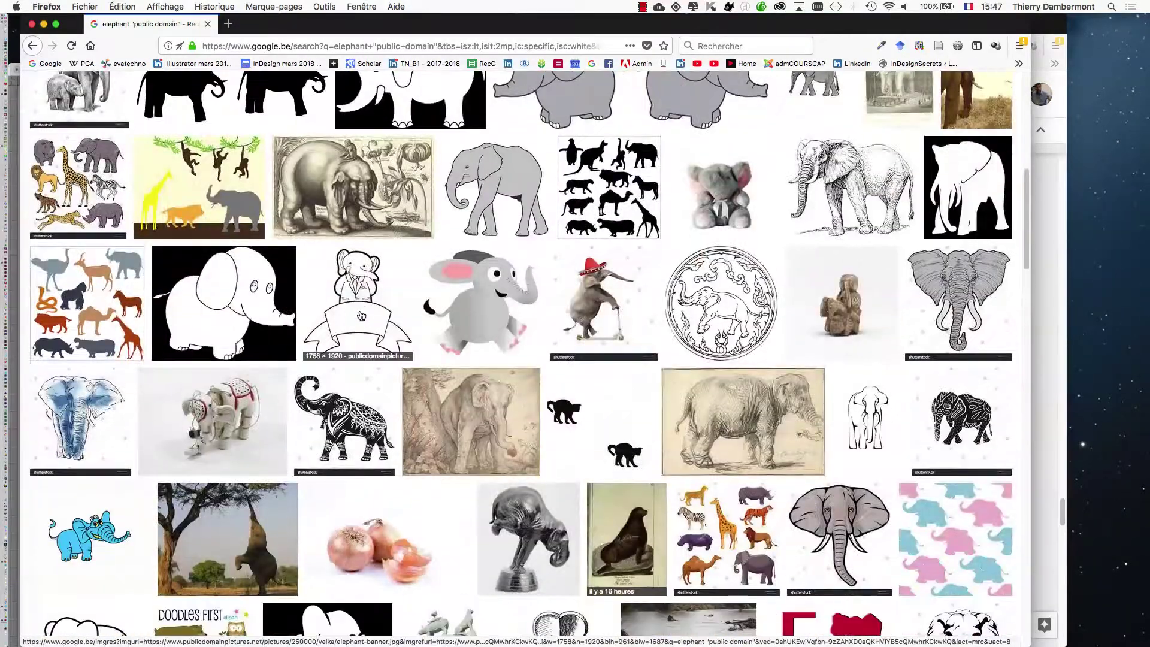
{"action": "scroll", "coordinate": [361, 315], "scroll_direction": "down", "scroll_amount": 20}
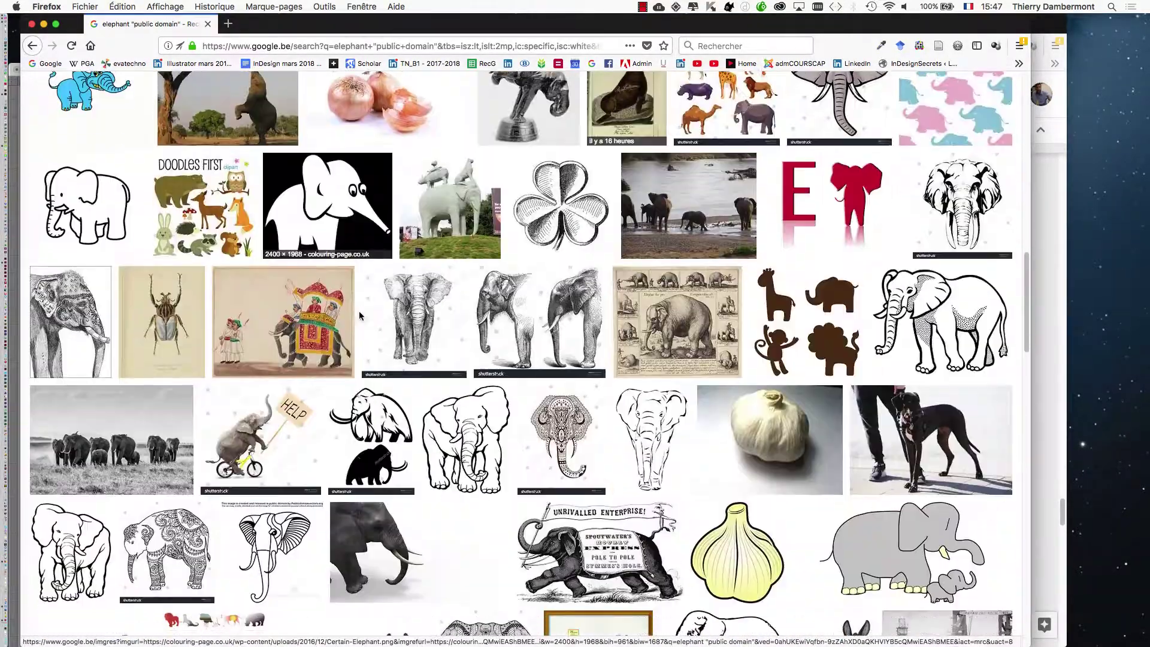
{"action": "scroll", "coordinate": [359, 317], "scroll_direction": "down", "scroll_amount": 16}
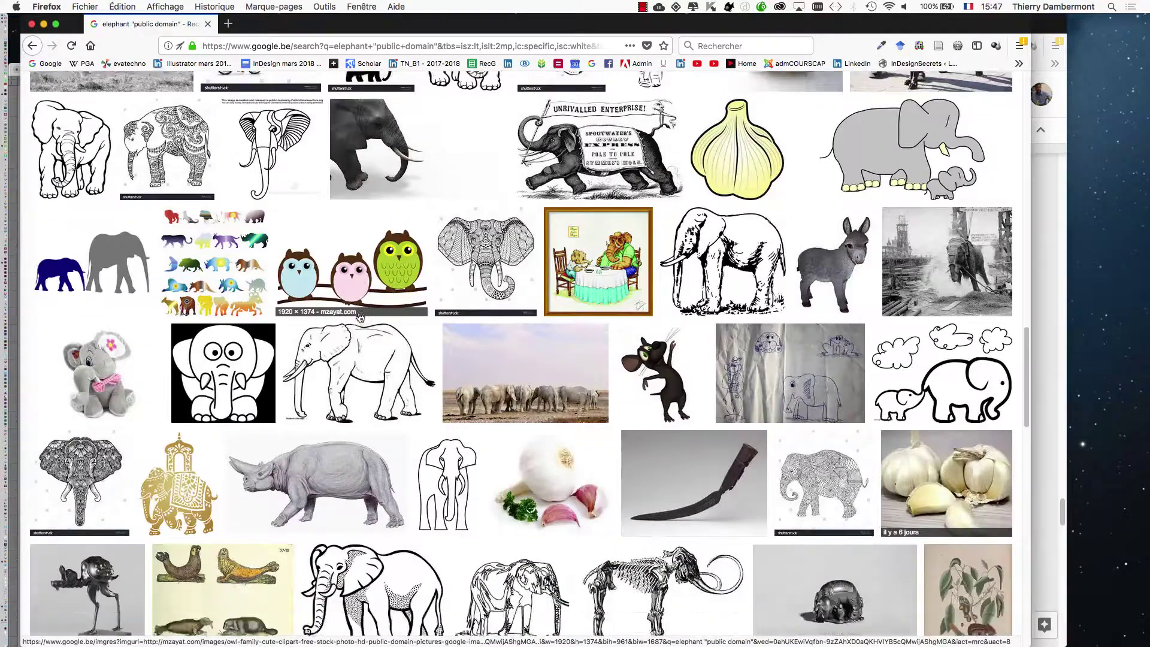
{"action": "scroll", "coordinate": [359, 318], "scroll_direction": "down", "scroll_amount": 1}
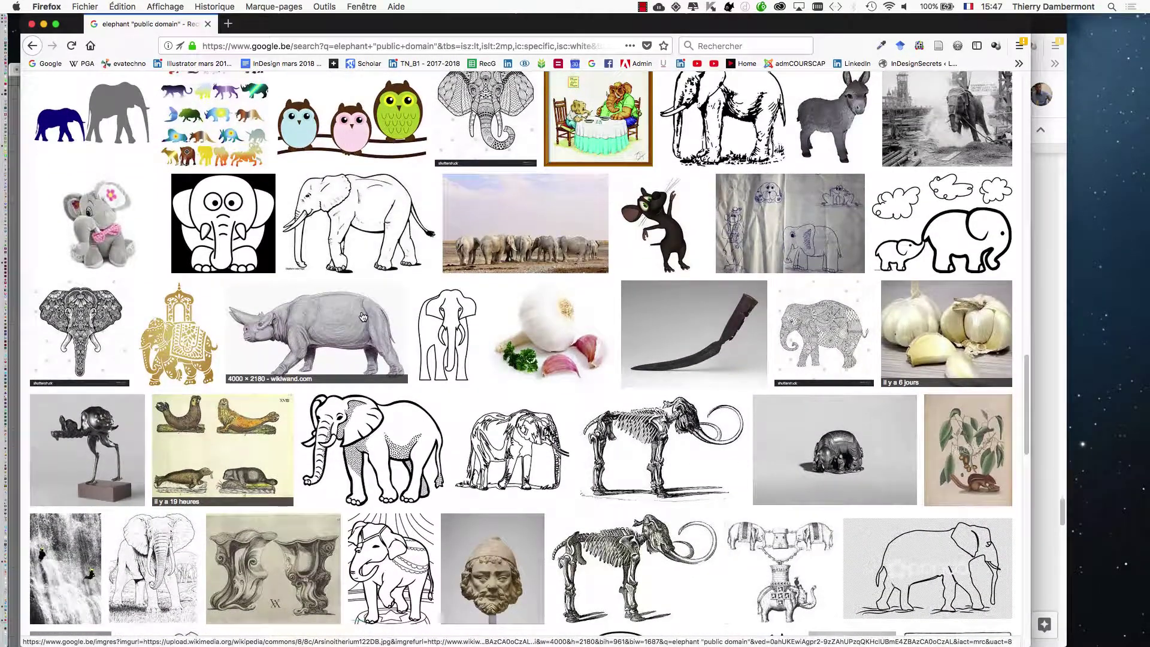
{"action": "scroll", "coordinate": [362, 317], "scroll_direction": "up", "scroll_amount": 20}
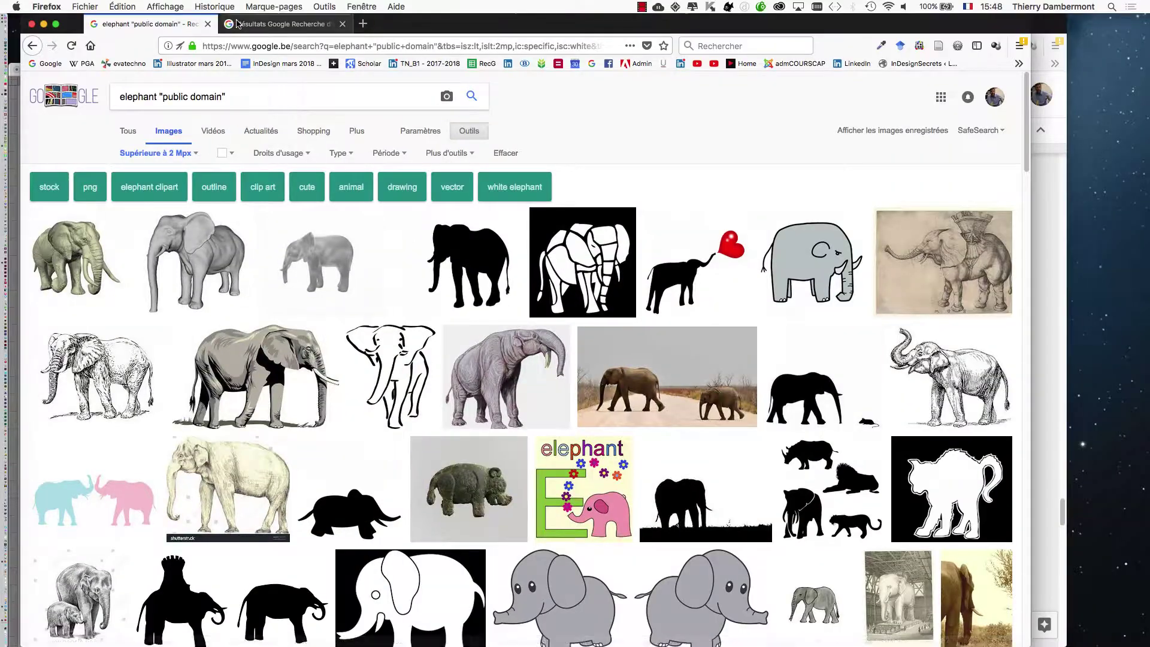
Examine the grey-beige clip-art elephant in its separate tab and return to the image results.
{"action": "left_click", "coordinate": [240, 24]}
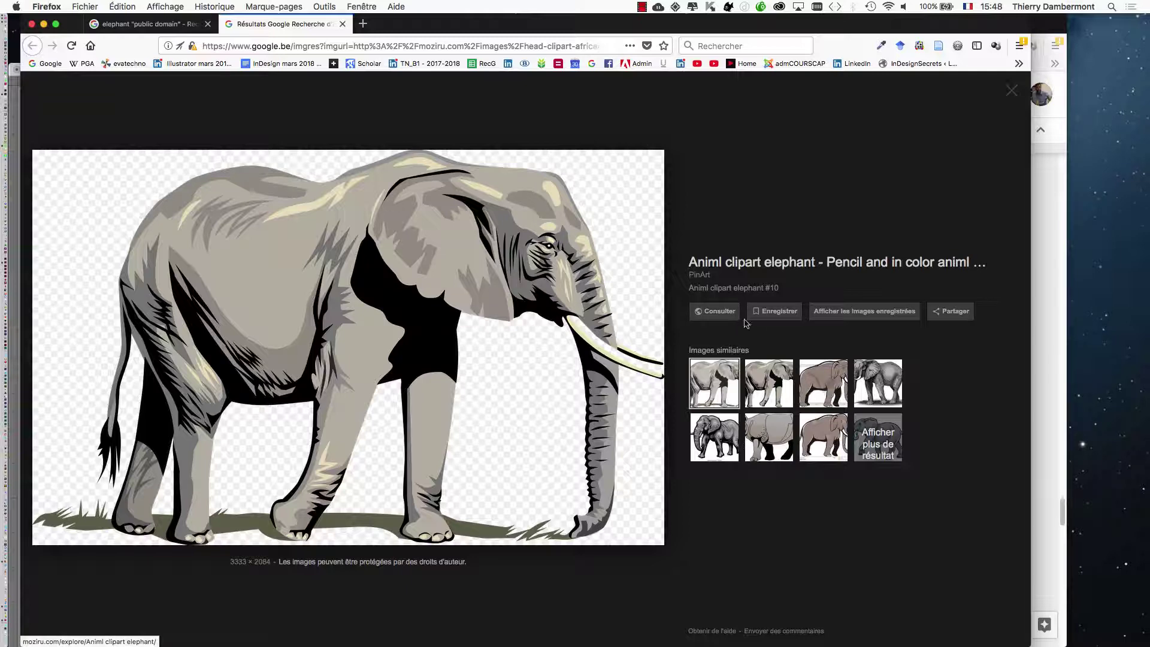
{"action": "right_click", "coordinate": [539, 322]}
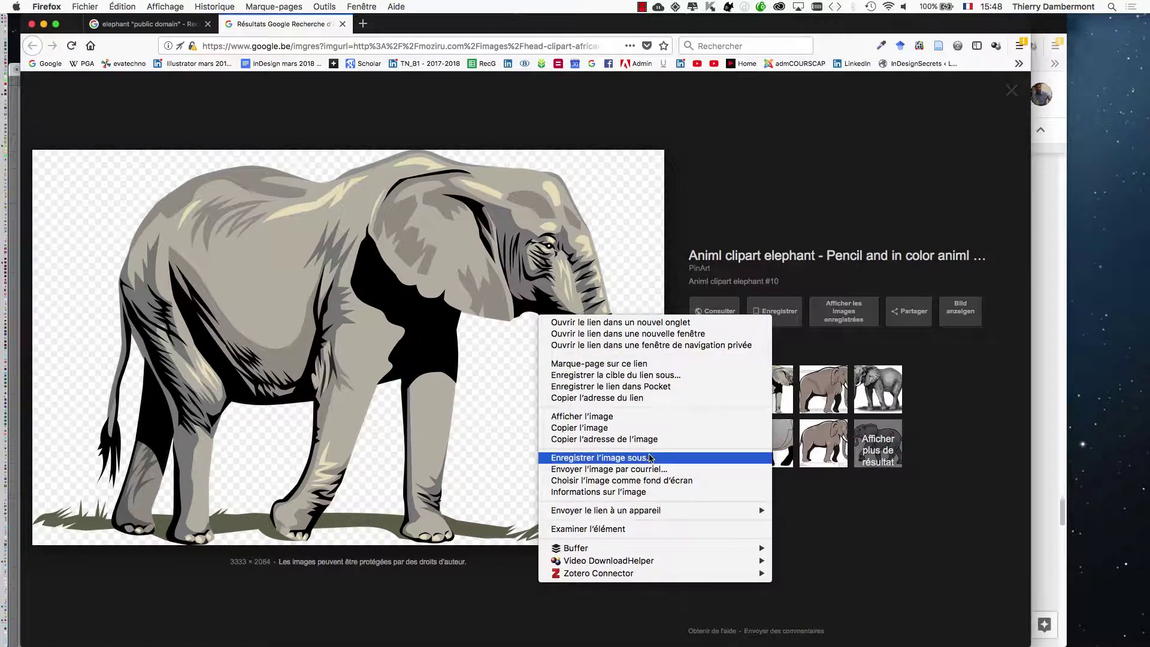
{"action": "left_click", "coordinate": [749, 216]}
{"action": "left_click", "coordinate": [146, 24]}
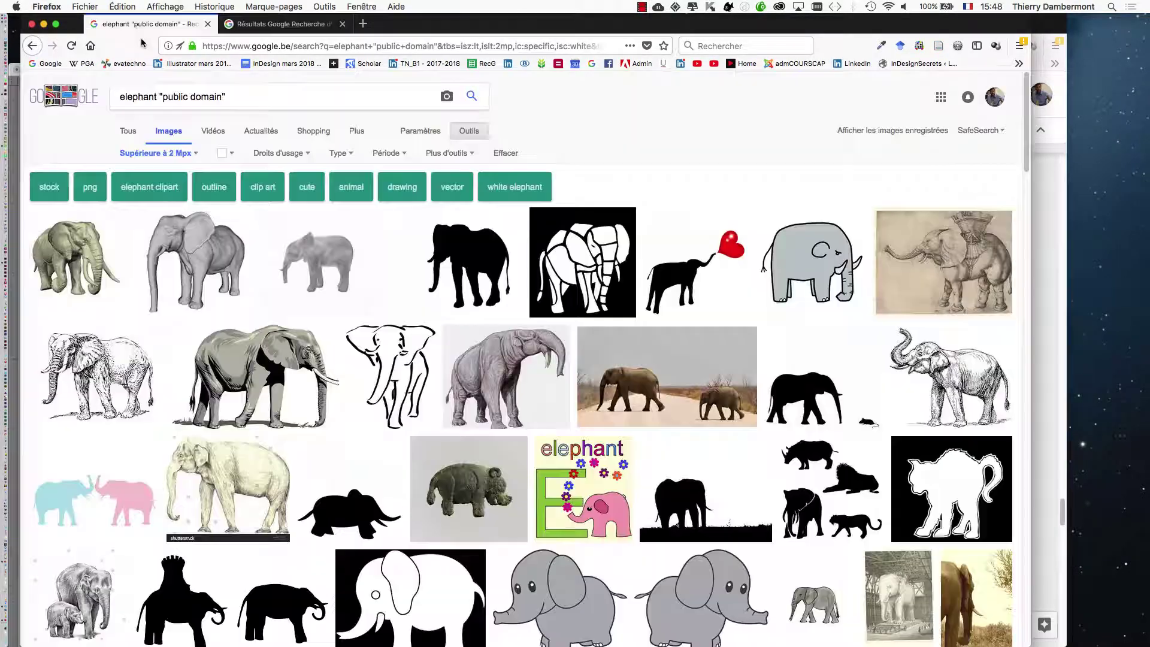
Copy the whole search query elephant "public domain" from the image results page.
{"action": "scroll", "coordinate": [475, 221], "scroll_direction": "down", "scroll_amount": 1}
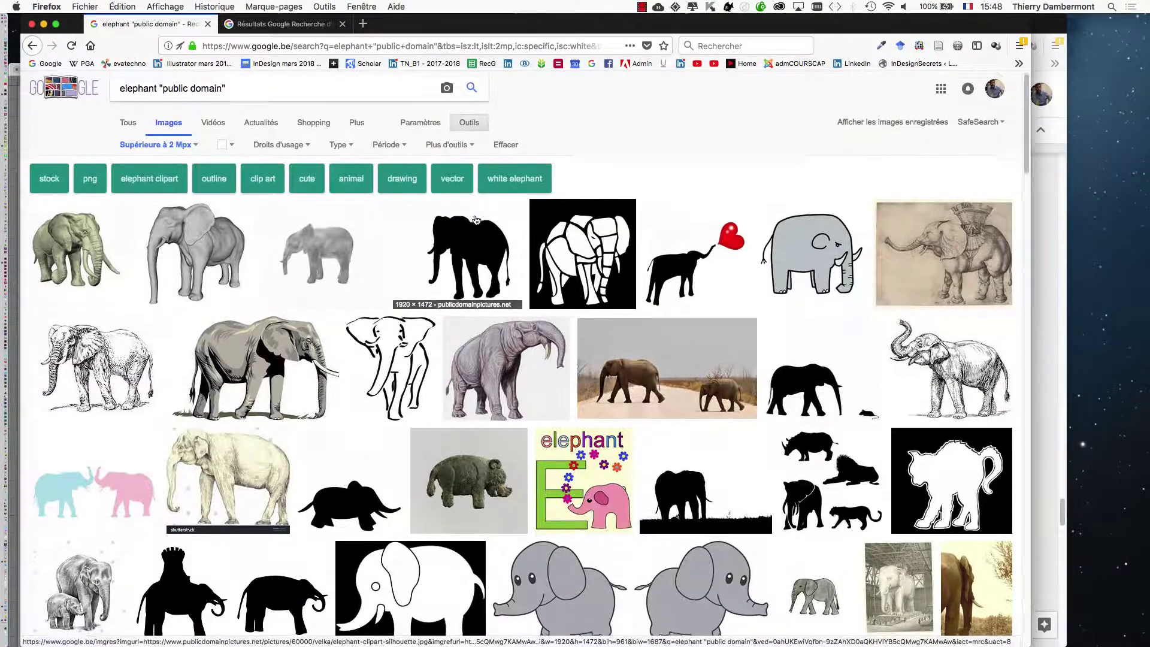
{"action": "scroll", "coordinate": [422, 207], "scroll_direction": "up", "scroll_amount": 1}
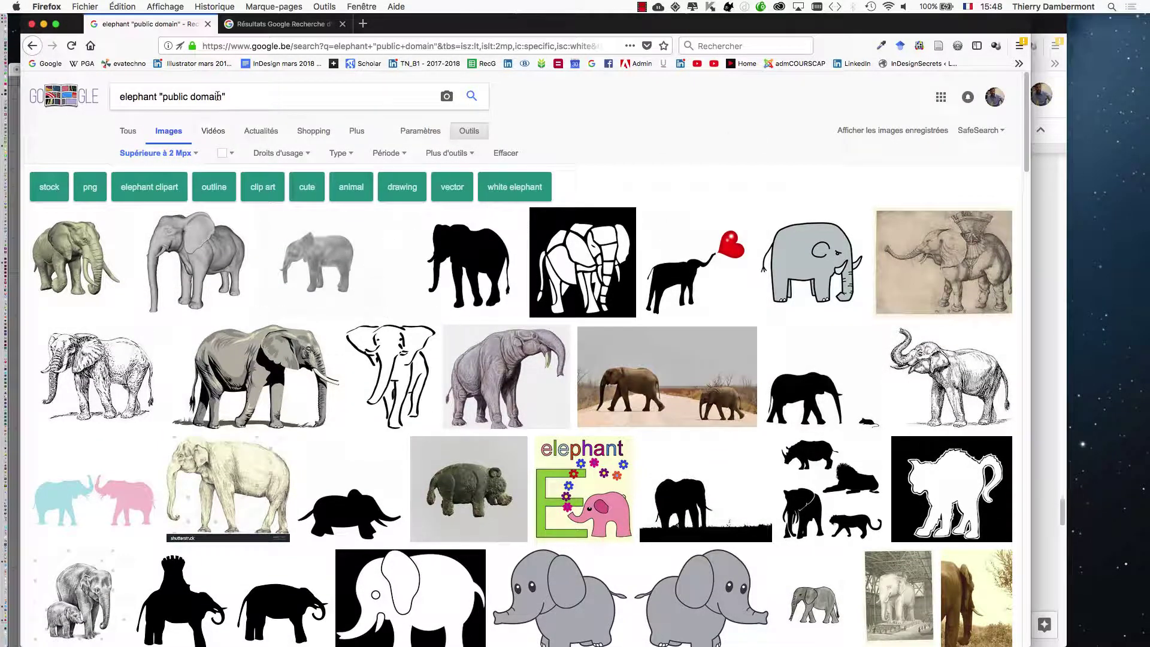
{"action": "left_click_drag", "start_coordinate": [228, 96], "coordinate": [160, 79]}
{"action": "key", "text": "super+c"}
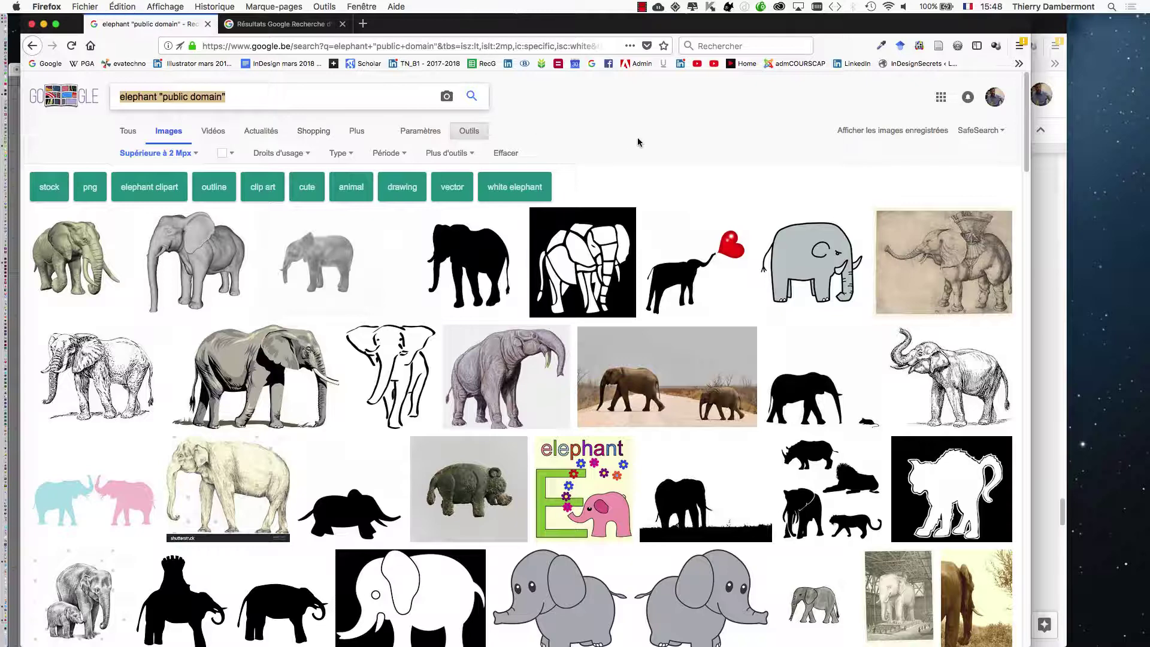
Save the clip-art elephant image as head-clipart-african-elephant-3.png in the doc InDesign SESSION 2 et 3 et 4 folder.
{"action": "left_click", "coordinate": [298, 30]}
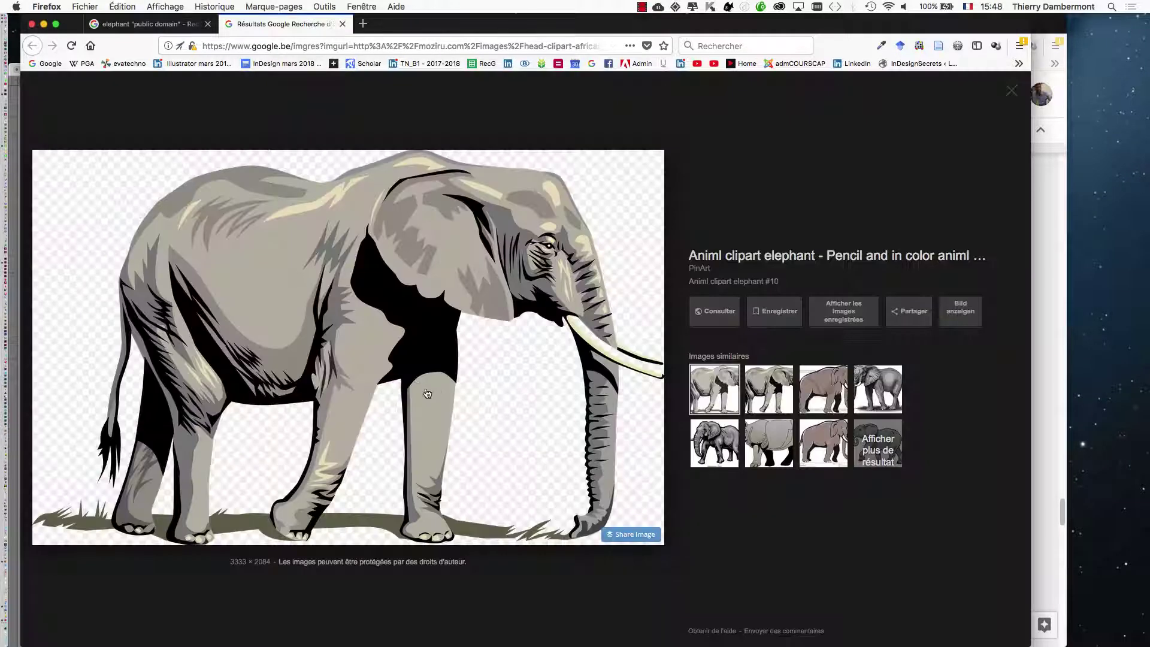
{"action": "right_click", "coordinate": [367, 327]}
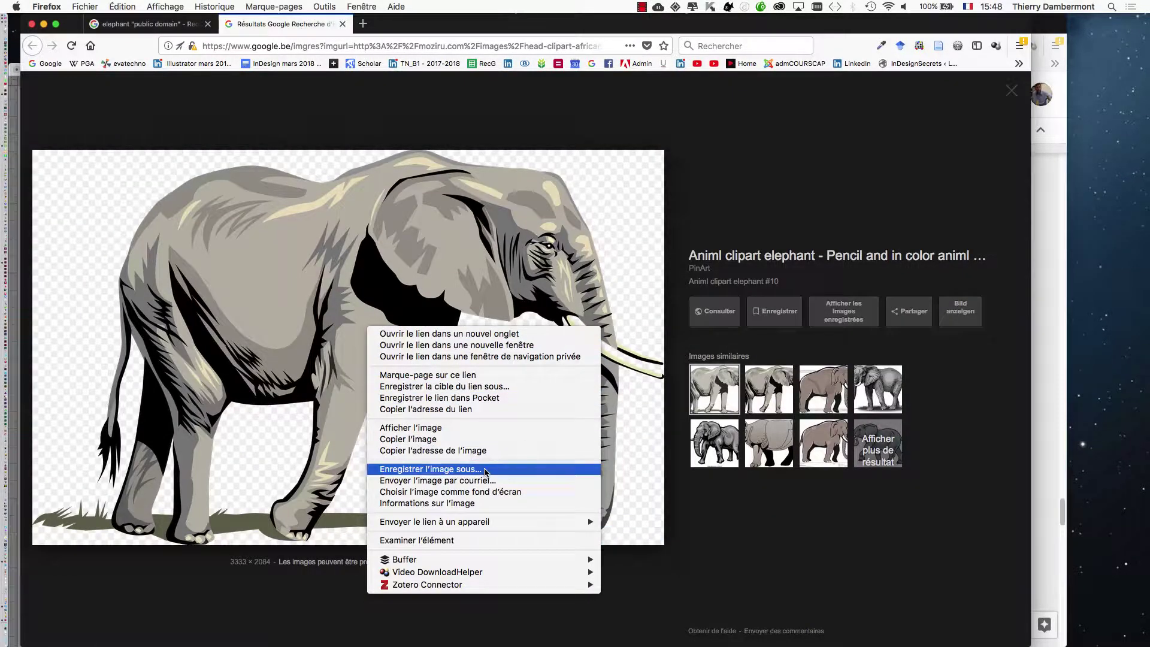
{"action": "left_click", "coordinate": [483, 469]}
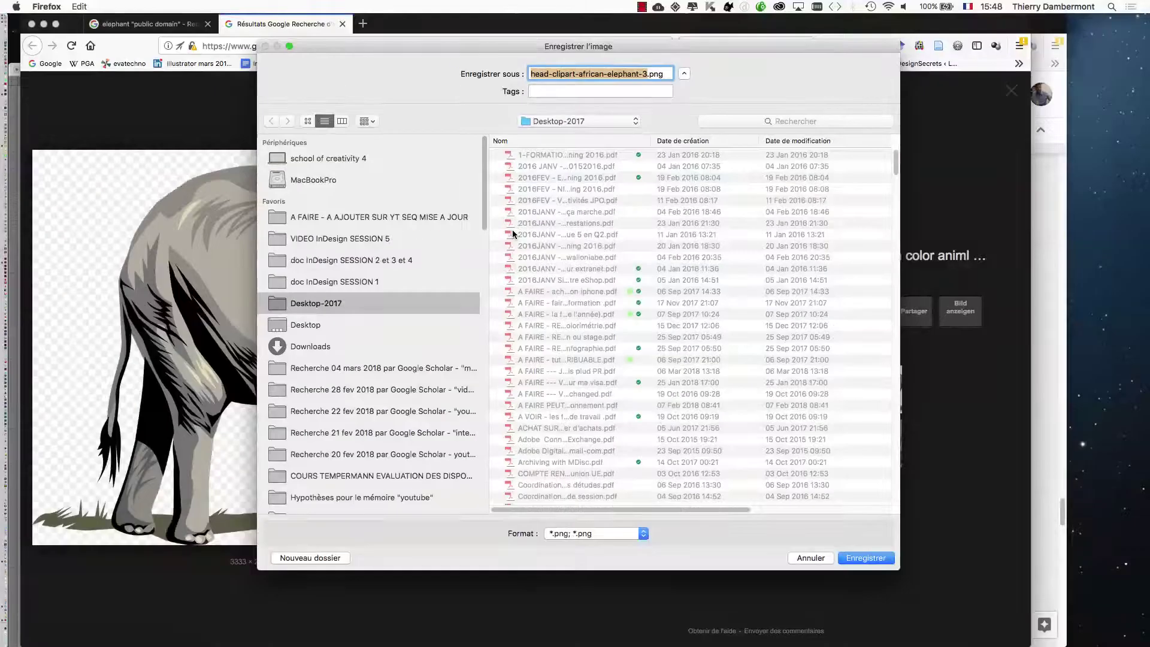
{"action": "left_click_drag", "start_coordinate": [949, 559], "coordinate": [1057, 532]}
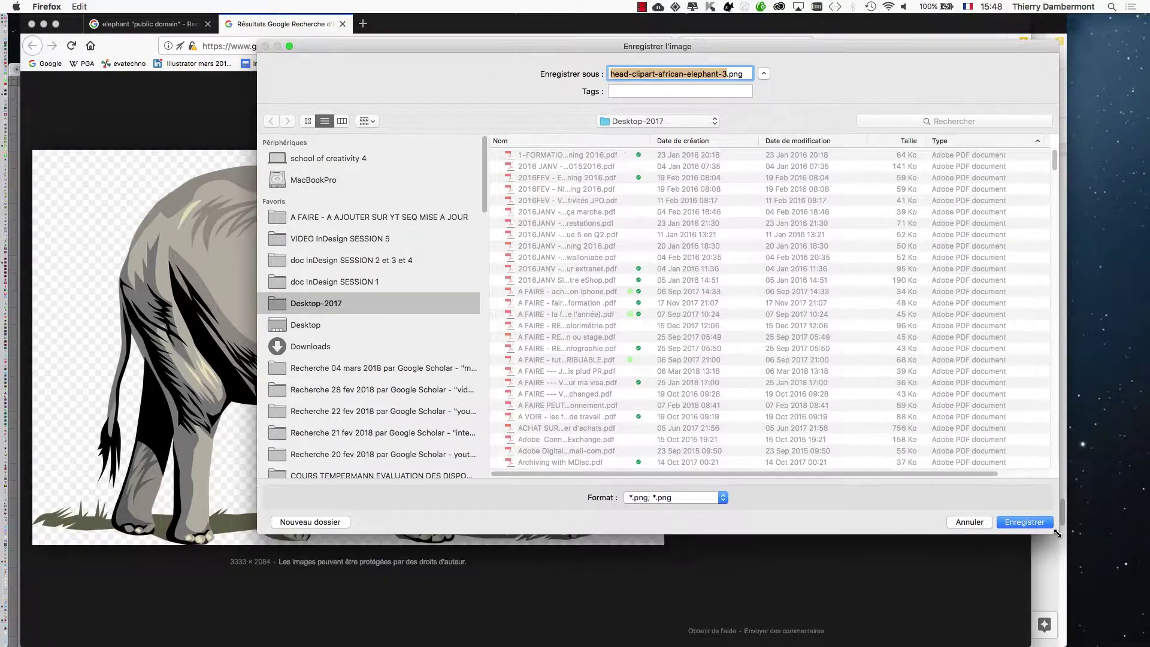
{"action": "left_click", "coordinate": [365, 263]}
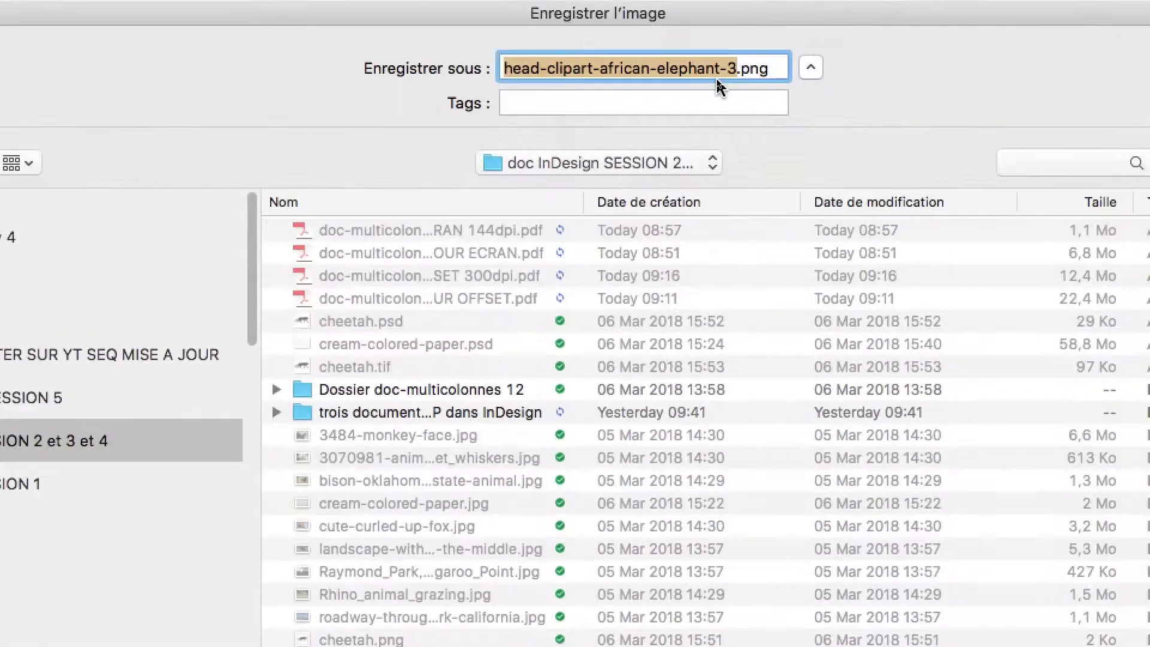
{"action": "left_click", "coordinate": [725, 74]}
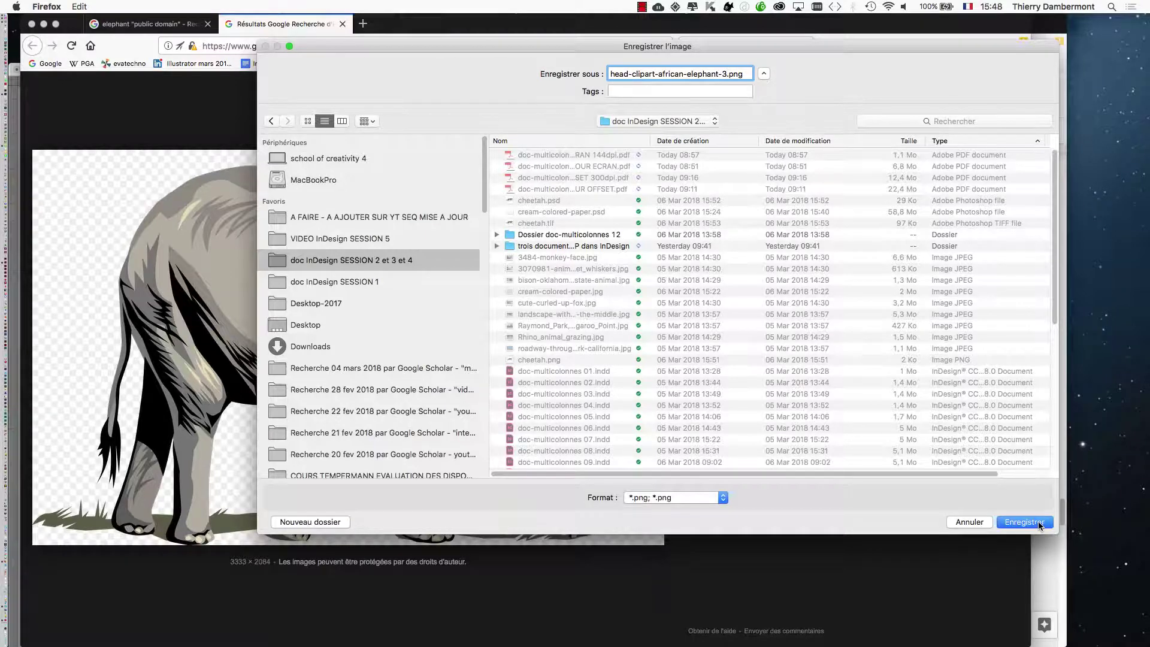
{"action": "left_click", "coordinate": [1036, 524]}
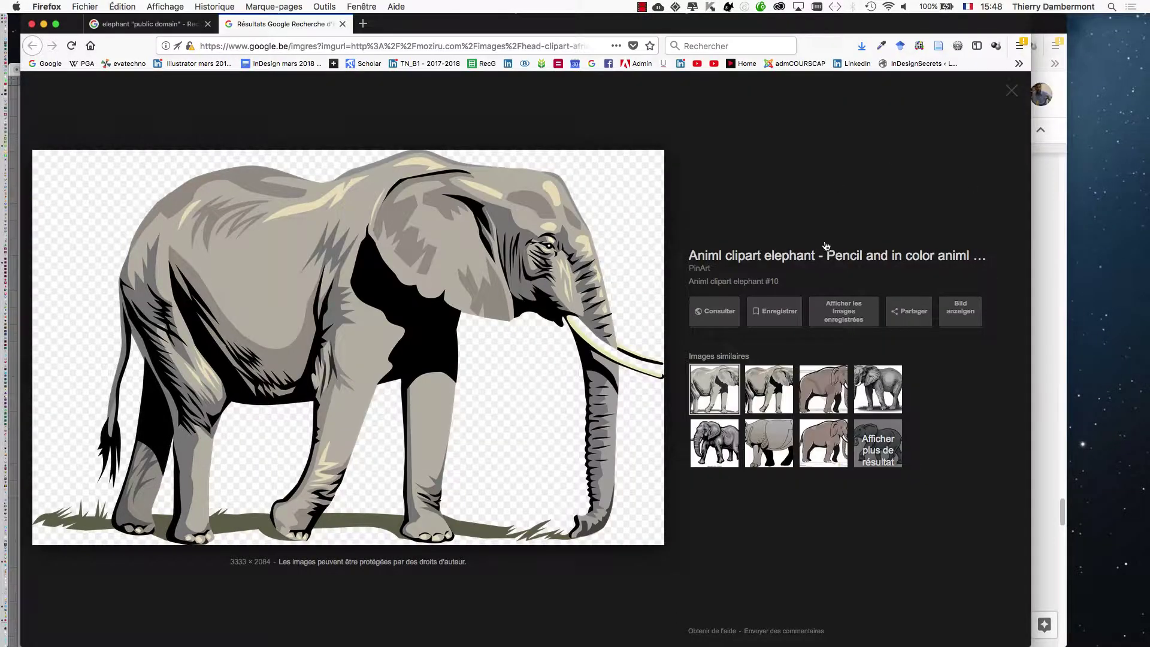
{"action": "key", "text": "super+Tab"}
{"action": "key", "text": "super+shift+Tab"}
{"action": "key", "text": "super+shift+Tab"}
{"action": "key", "text": "super+shift+Tab"}
{"action": "key", "text": "super+shift+Tab"}
{"action": "key", "text": "super+shift+Tab"}
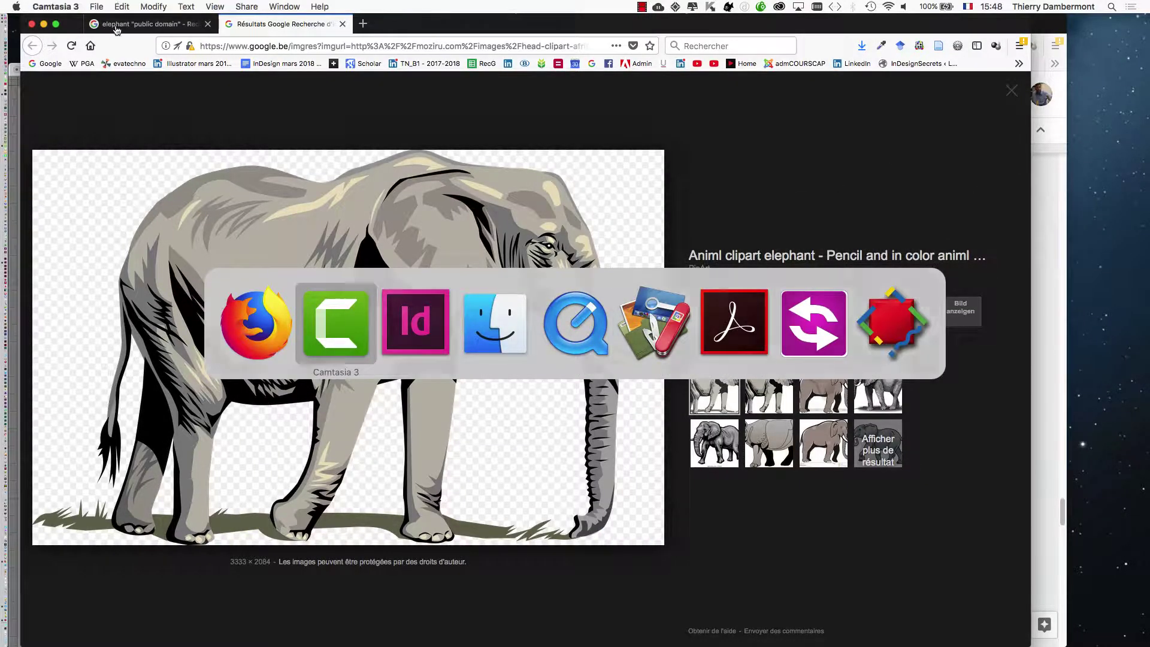
{"action": "left_click", "coordinate": [124, 28]}
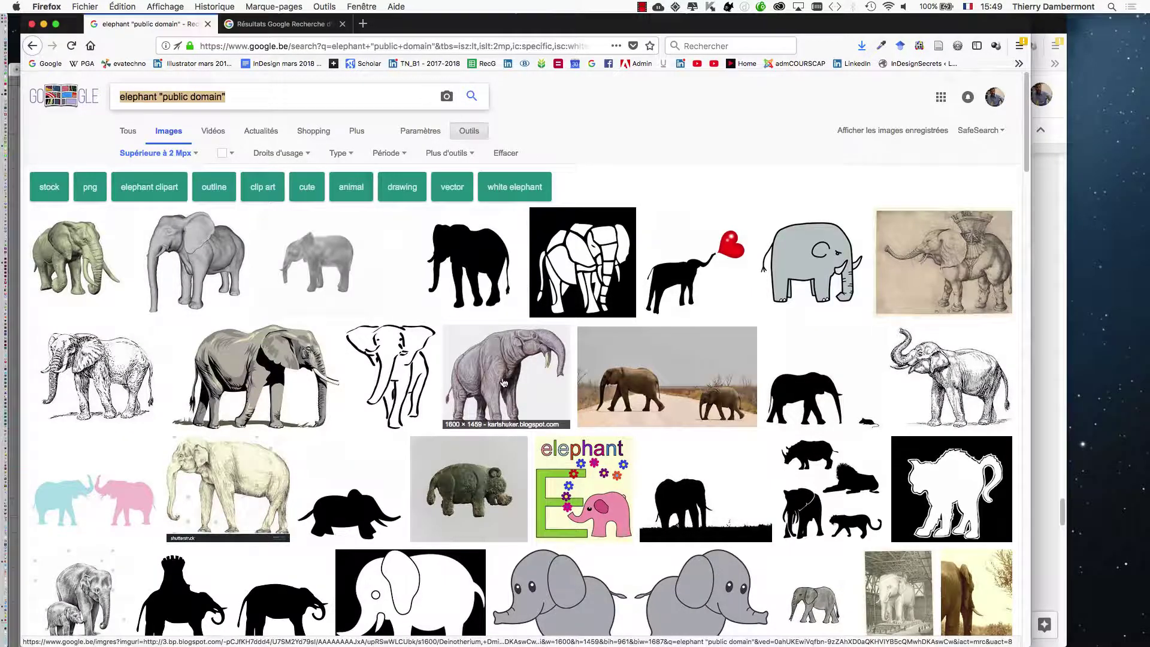
{"action": "scroll", "coordinate": [719, 431], "scroll_direction": "down", "scroll_amount": 1}
{"action": "scroll", "coordinate": [719, 431], "scroll_direction": "down", "scroll_amount": 5}
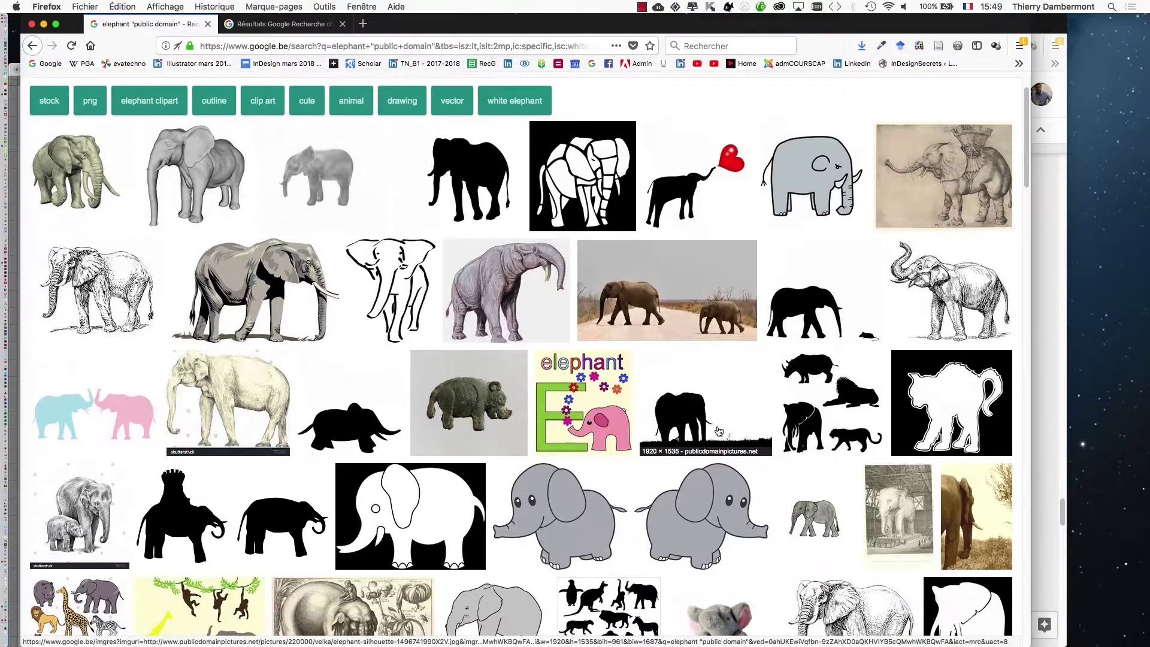
{"action": "scroll", "coordinate": [902, 285], "scroll_direction": "up", "scroll_amount": 4}
{"action": "scroll", "coordinate": [902, 285], "scroll_direction": "up", "scroll_amount": 2}
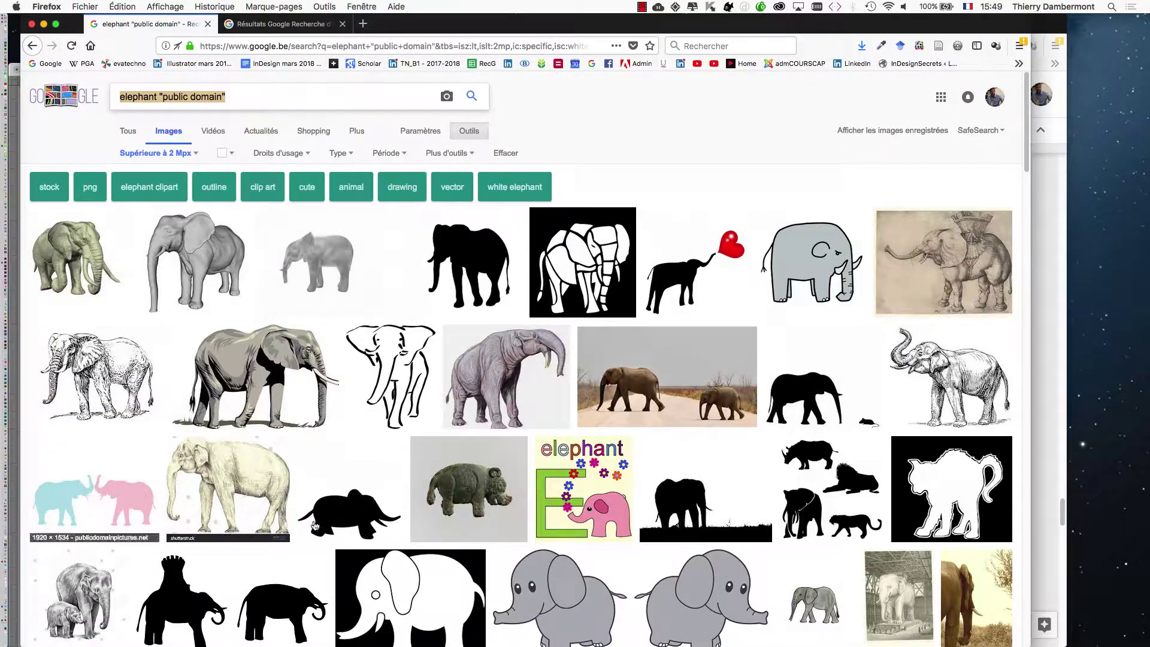
Switch to InDesign, then launch Adobe Photoshop CS6 and bring it to the front.
{"action": "key", "text": "super+Tab"}
{"action": "left_click", "coordinate": [437, 348]}
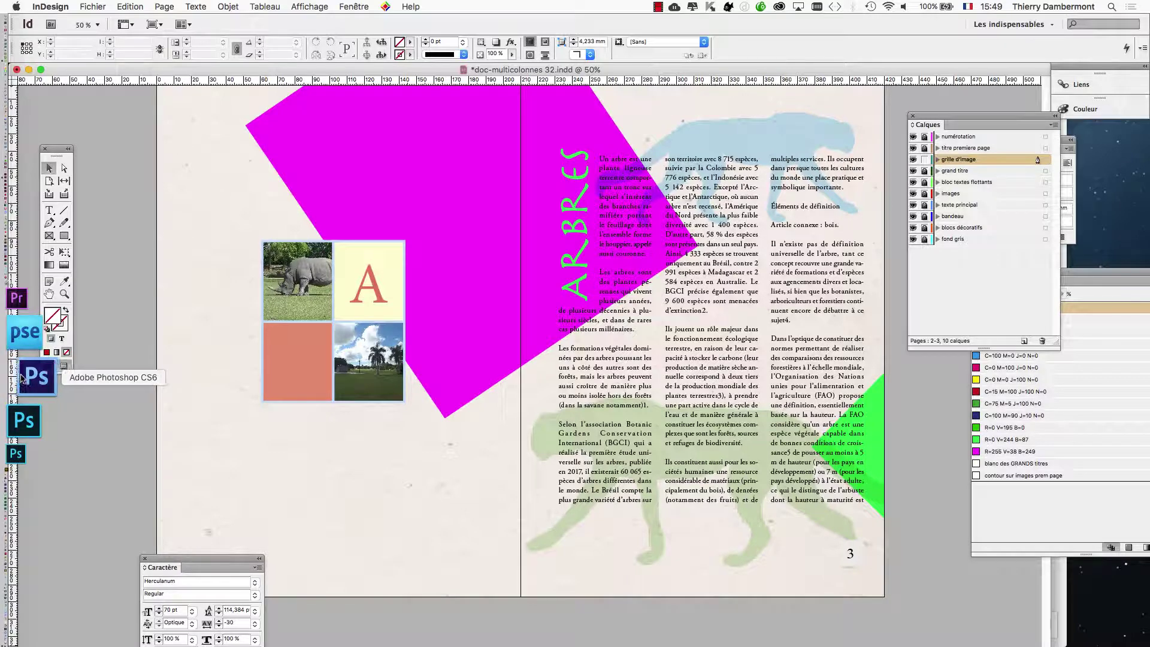
{"action": "left_click", "coordinate": [23, 378]}
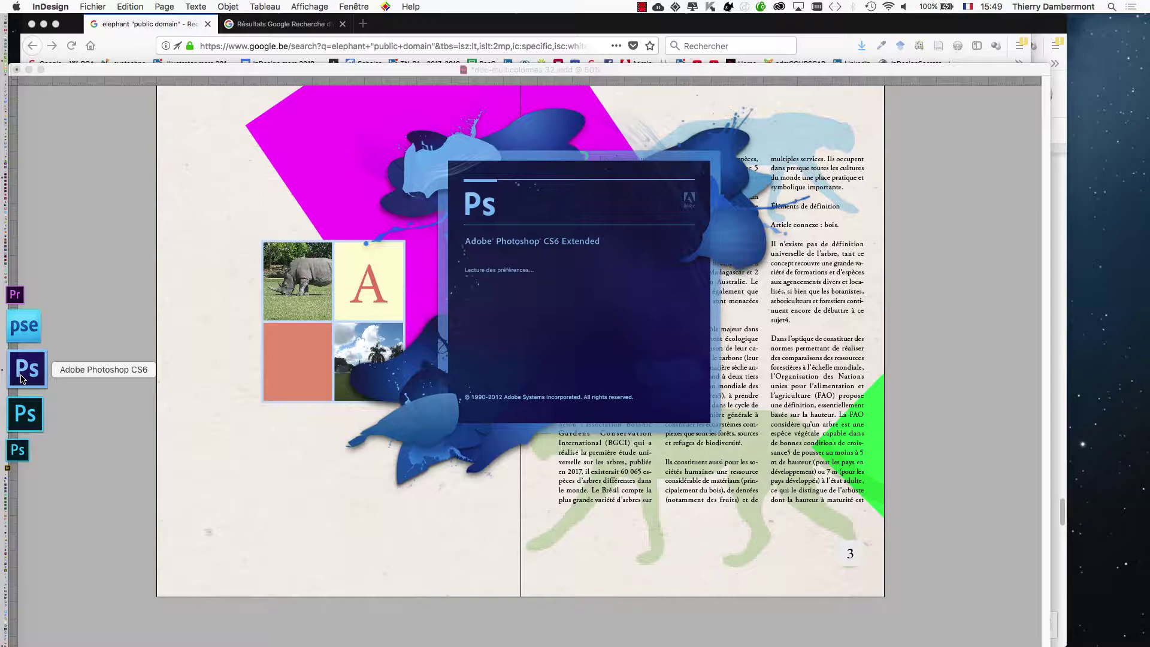
{"action": "key", "text": "super+Tab"}
{"action": "key", "text": "super+shift+Tab"}
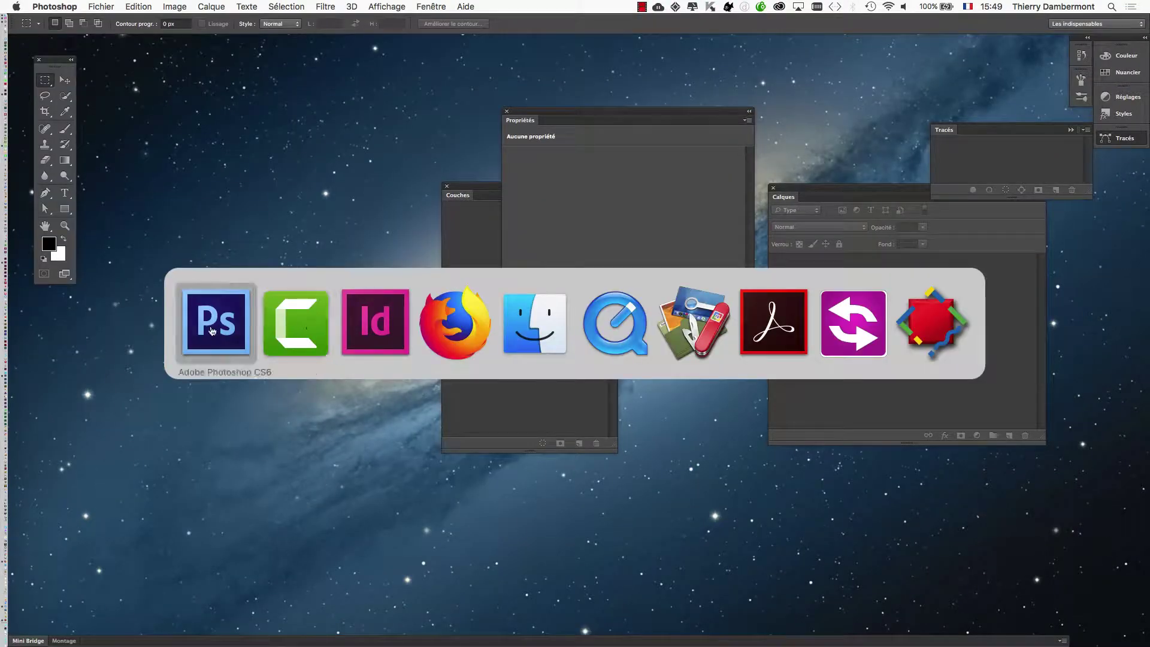
Open head-clipart-african-elephant-3.png in Photoshop from the doc InDesign SESSION 2 et 3 et 4 folder, with the files sorted by modification date.
{"action": "left_click", "coordinate": [100, 5]}
{"action": "left_click", "coordinate": [110, 29]}
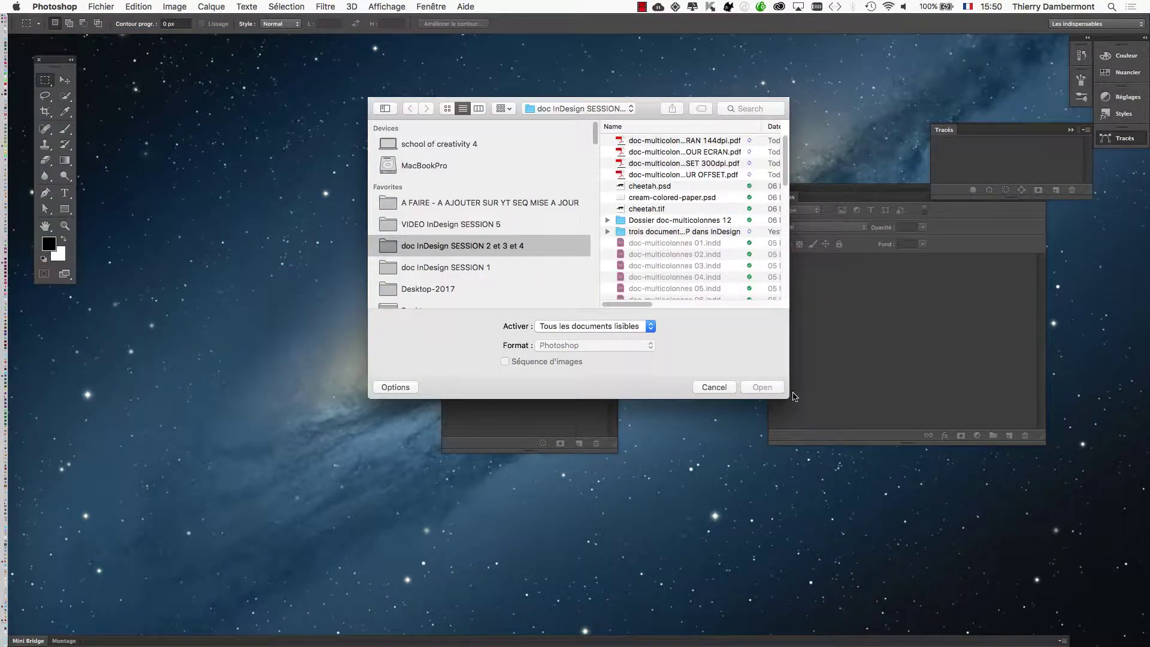
{"action": "left_click_drag", "start_coordinate": [788, 398], "coordinate": [1055, 552]}
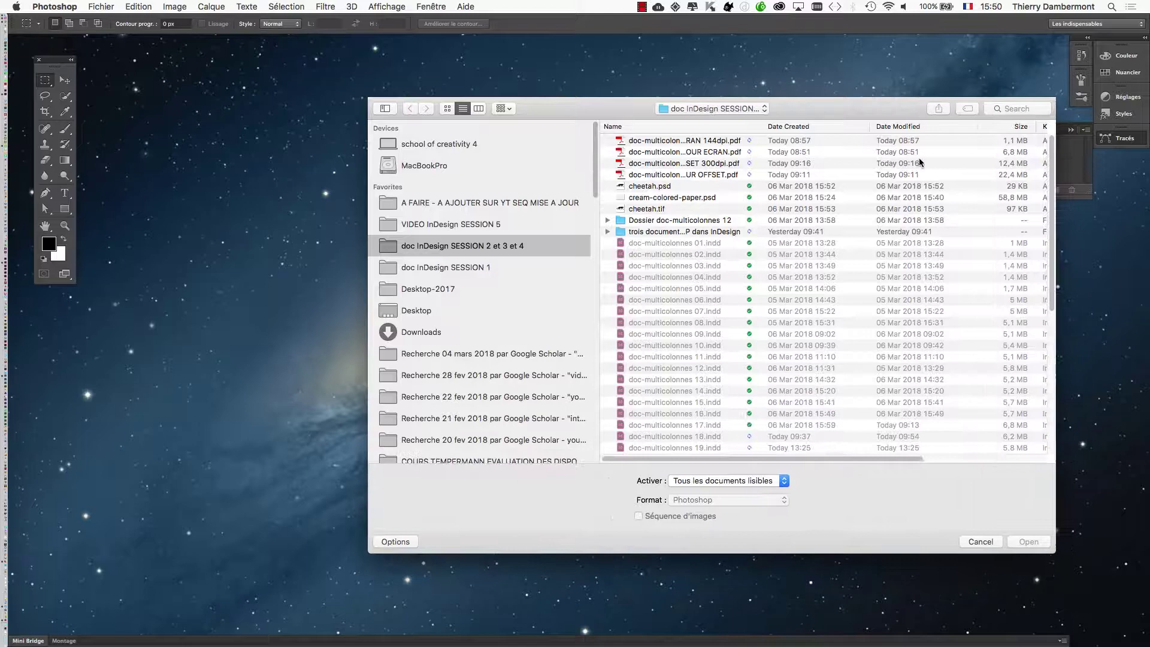
{"action": "left_click", "coordinate": [908, 129]}
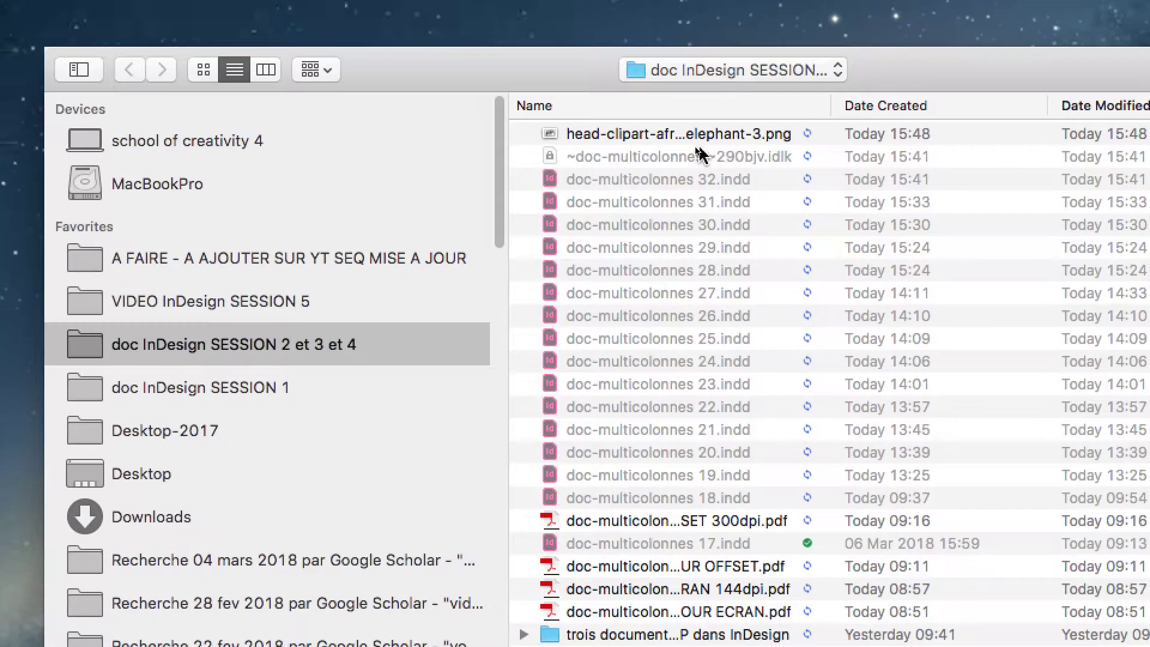
{"action": "left_click", "coordinate": [676, 142]}
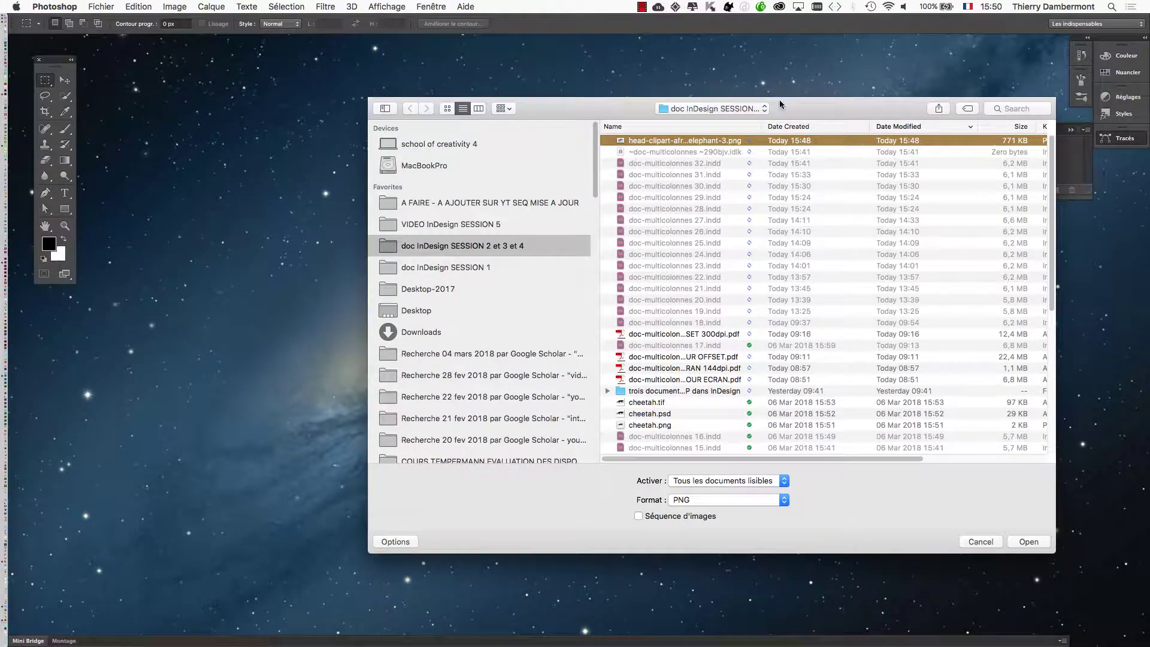
{"action": "left_click_drag", "start_coordinate": [780, 105], "coordinate": [591, 89]}
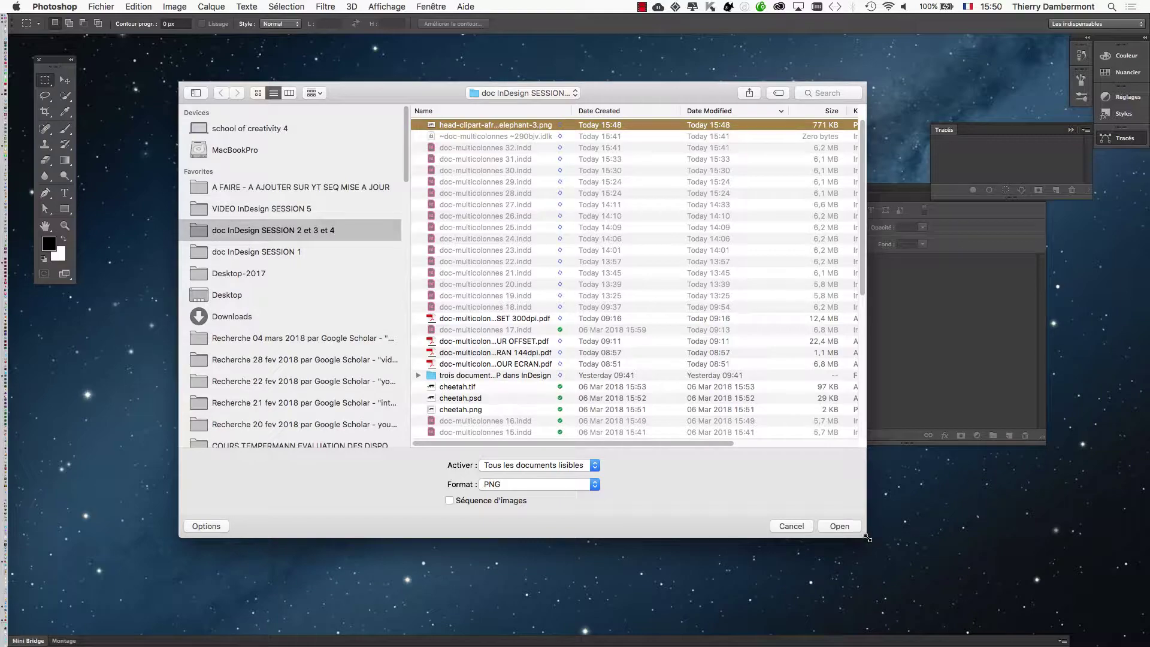
{"action": "left_click_drag", "start_coordinate": [867, 537], "coordinate": [999, 537]}
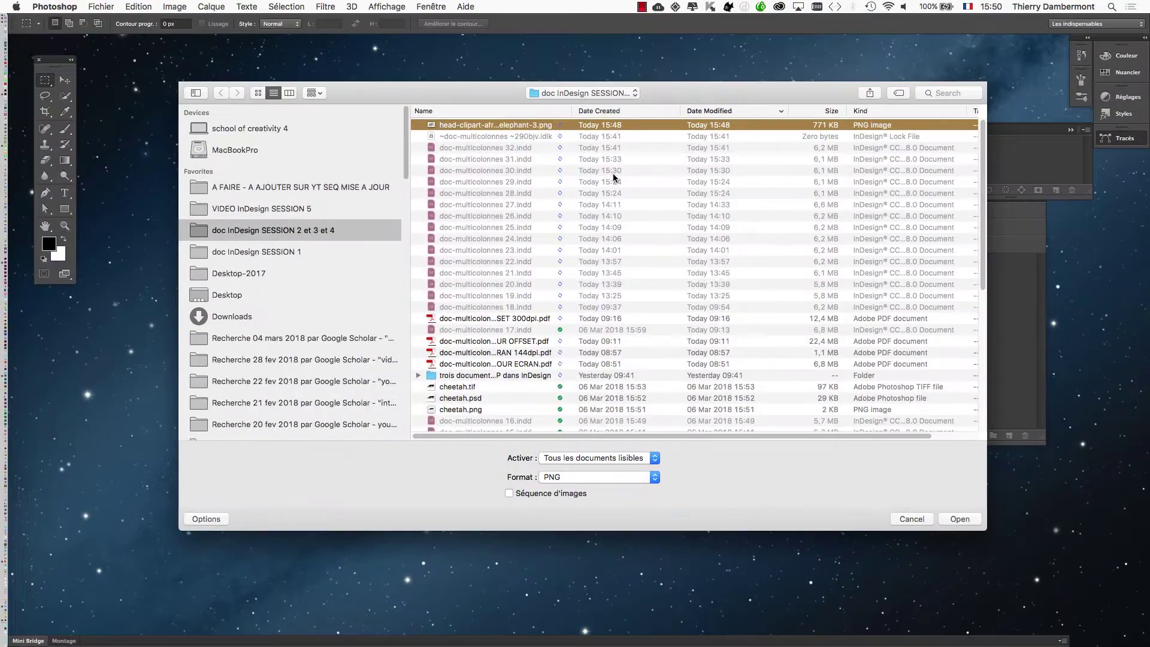
{"action": "left_click", "coordinate": [976, 523]}
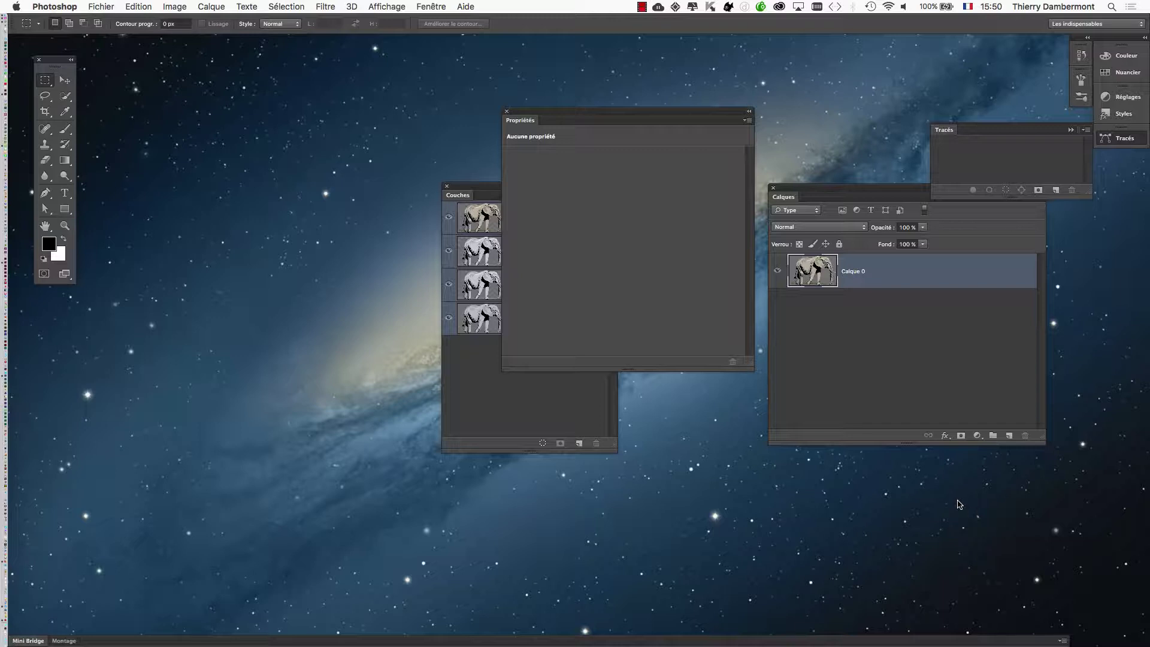
{"action": "left_click_drag", "start_coordinate": [881, 643], "coordinate": [786, 339]}
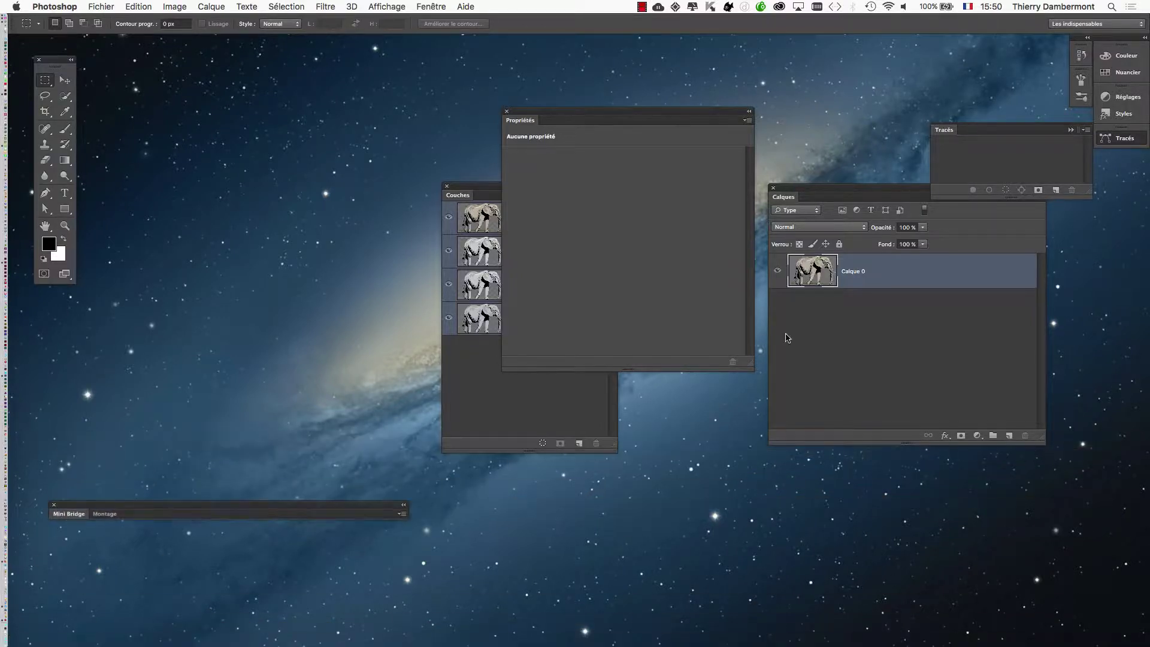
{"action": "left_click", "coordinate": [431, 6]}
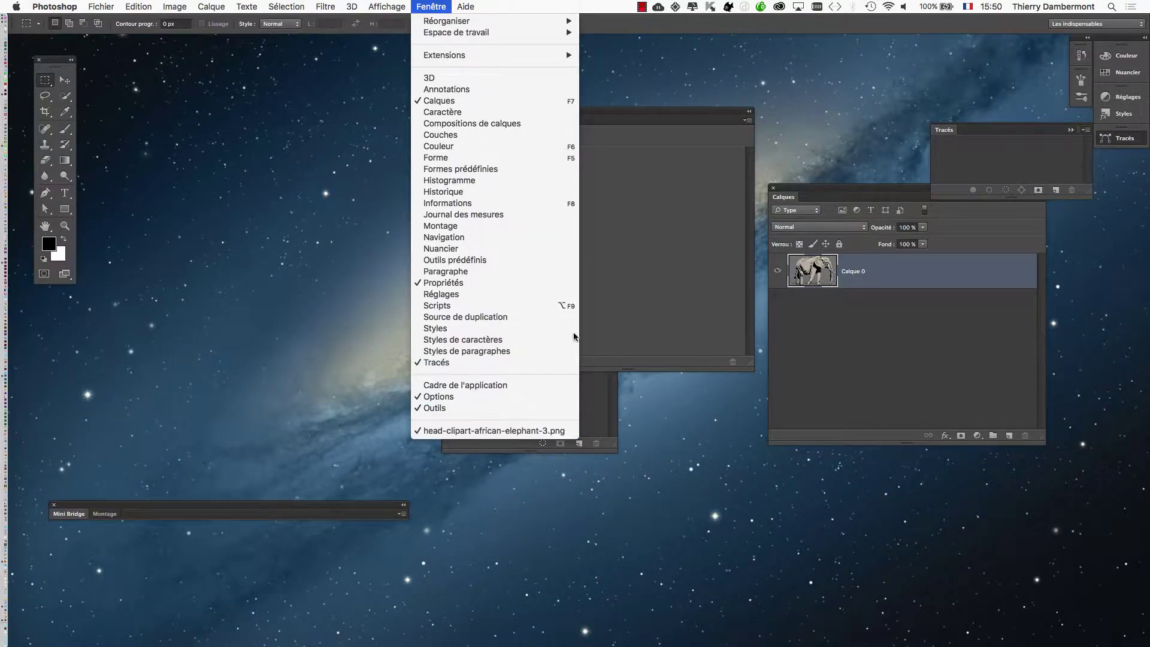
{"action": "left_click", "coordinate": [1044, 17]}
{"action": "left_click", "coordinate": [1073, 23]}
{"action": "left_click", "coordinate": [1078, 92]}
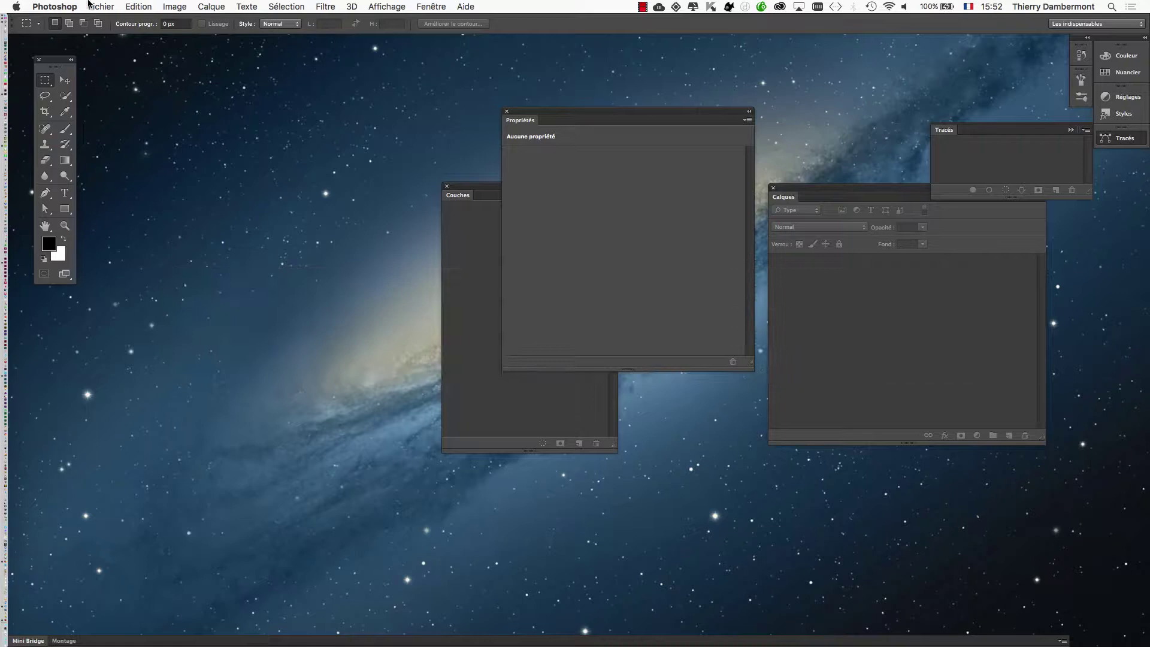
Open head-clipart-african-elephant-3.png from the doc InDesign SESSION 2 et 3 et 4 folder.
{"action": "left_click", "coordinate": [100, 6]}
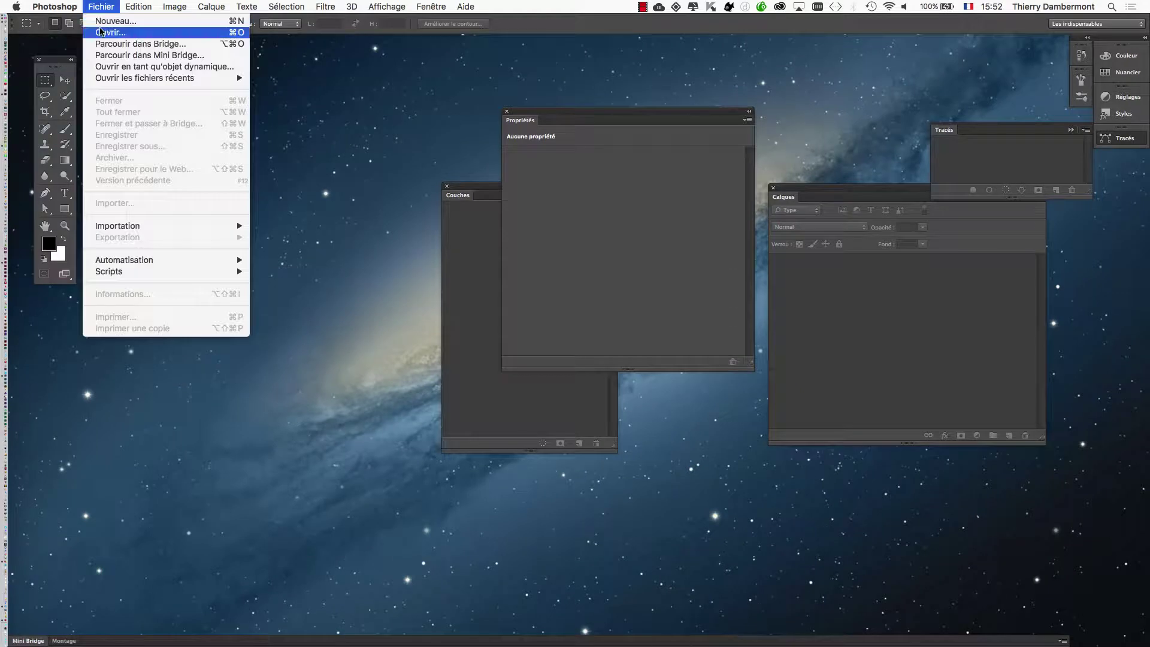
{"action": "left_click", "coordinate": [747, 209]}
{"action": "key", "text": "super+o"}
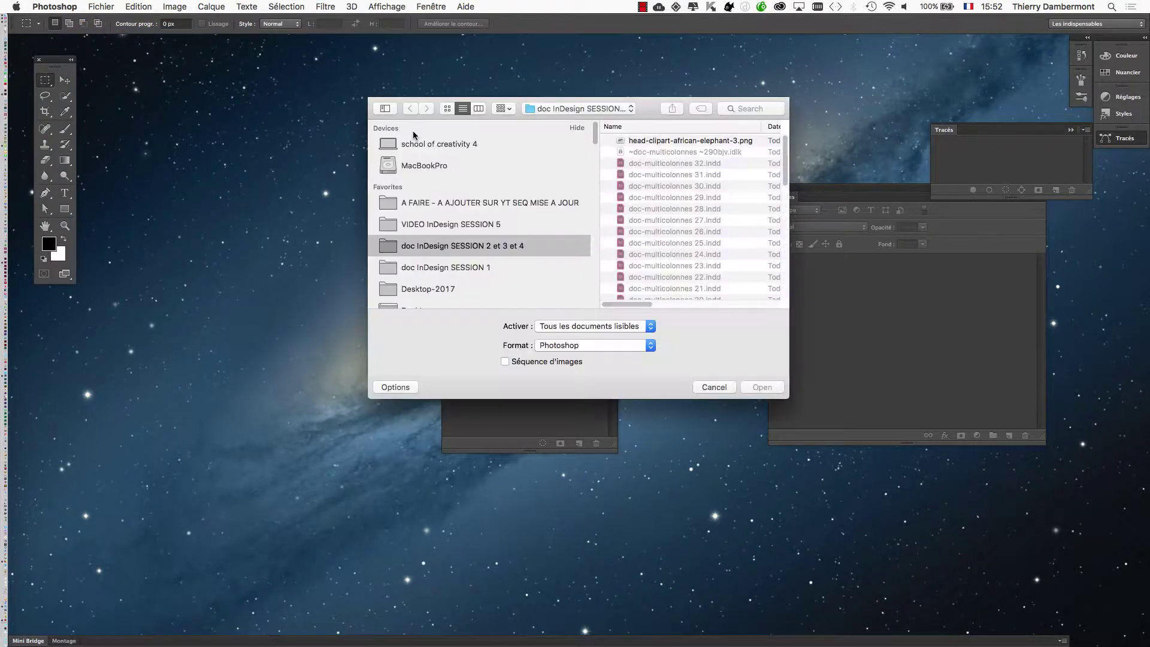
{"action": "left_click", "coordinate": [719, 144]}
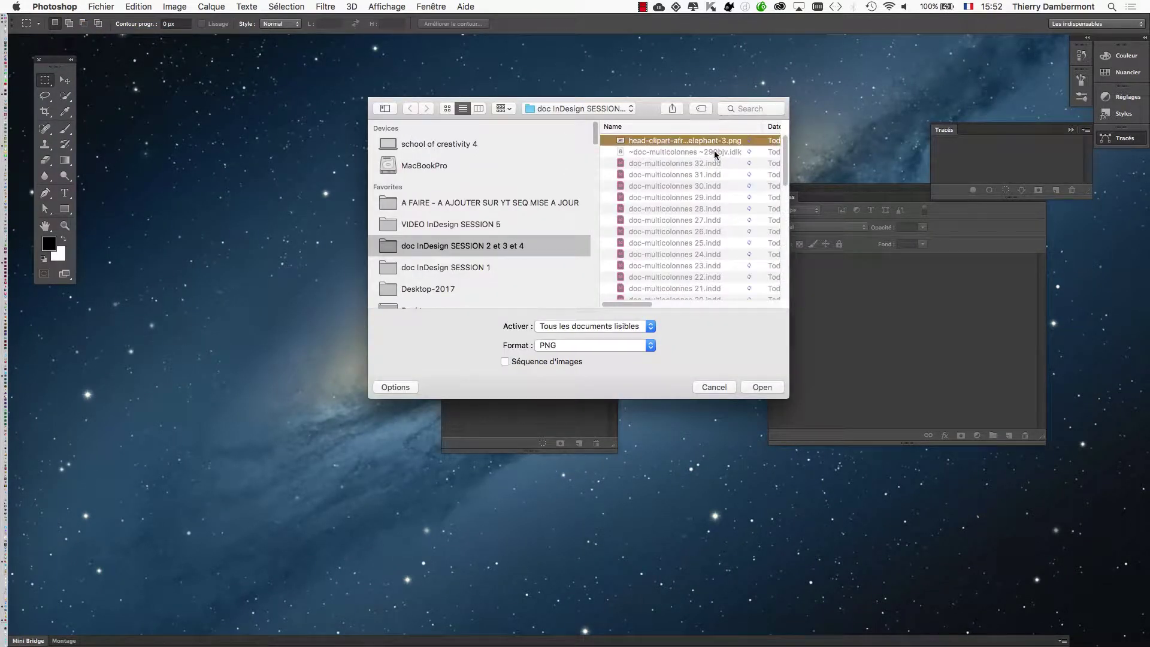
{"action": "left_click", "coordinate": [761, 387]}
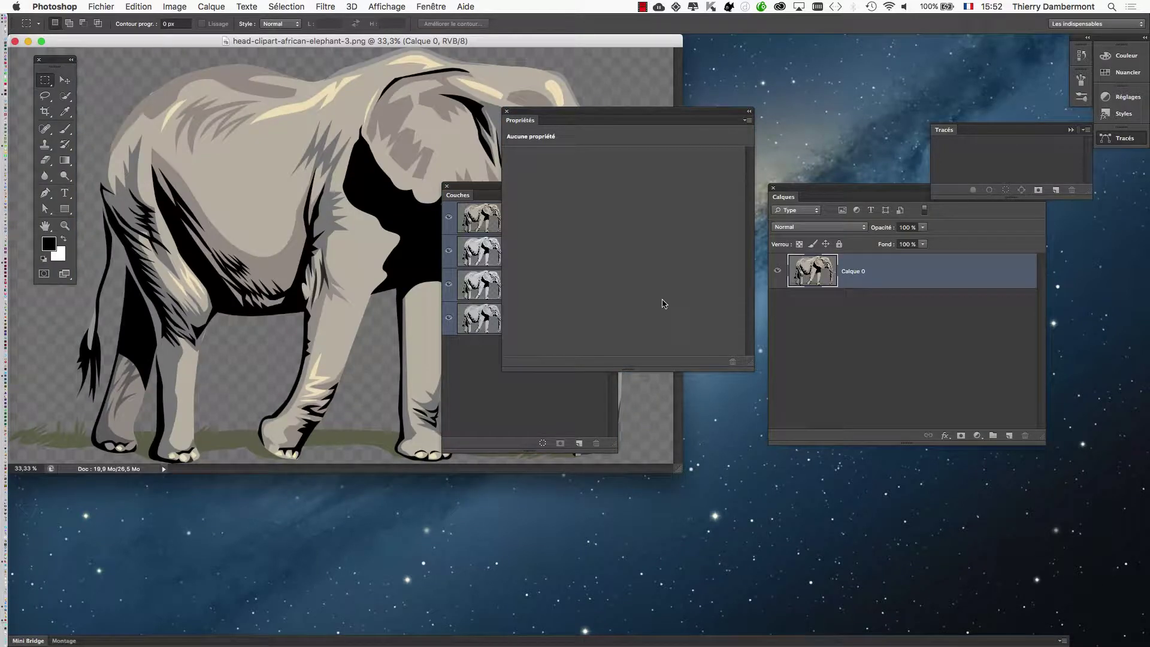
Move the Propriétés and Couches panels off the image and switch to full-screen display so the whole elephant is unobstructed.
{"action": "left_click_drag", "start_coordinate": [543, 116], "coordinate": [810, 78]}
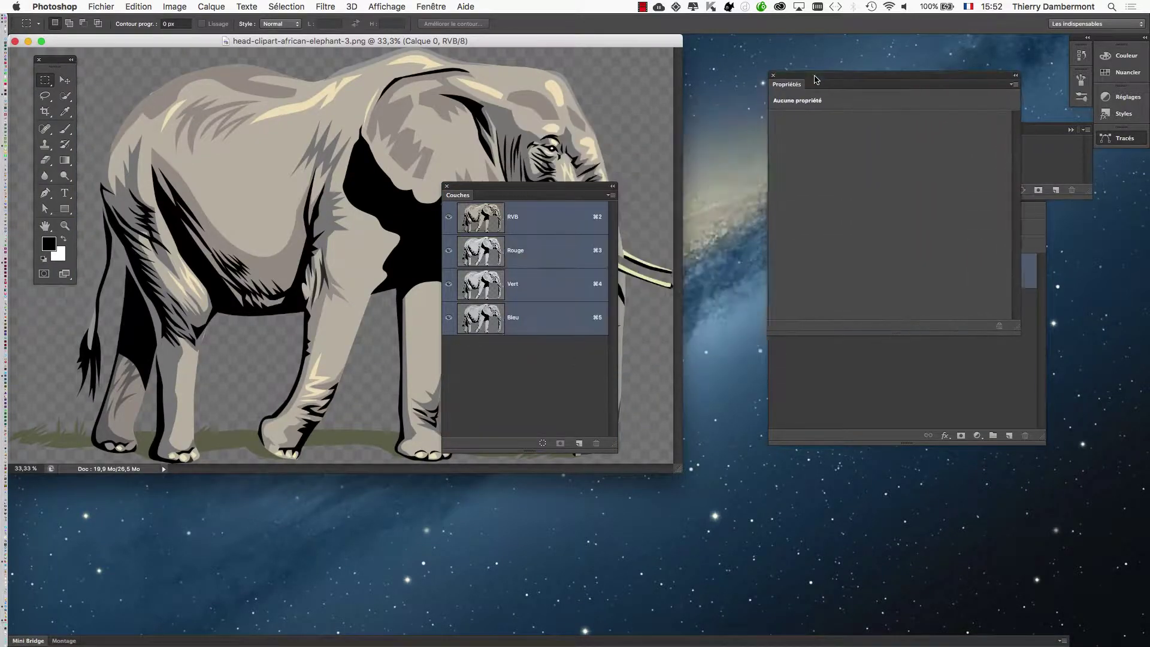
{"action": "key", "text": "f"}
{"action": "left_click_drag", "start_coordinate": [518, 193], "coordinate": [900, 415]}
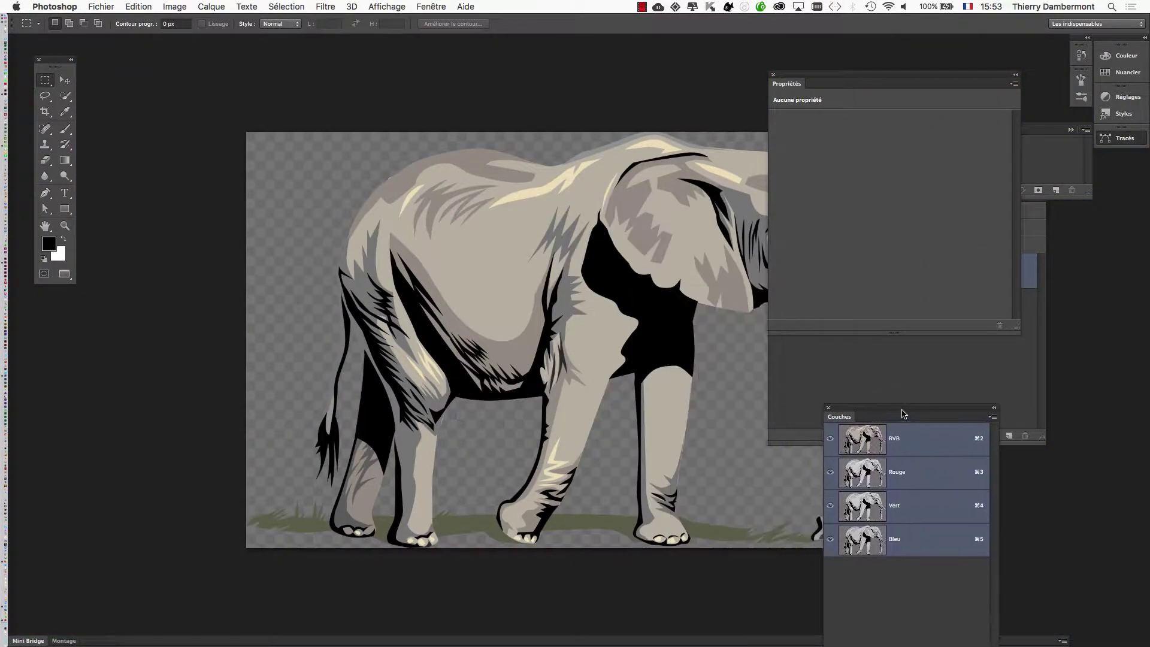
{"action": "left_click_drag", "start_coordinate": [598, 302], "coordinate": [472, 307]}
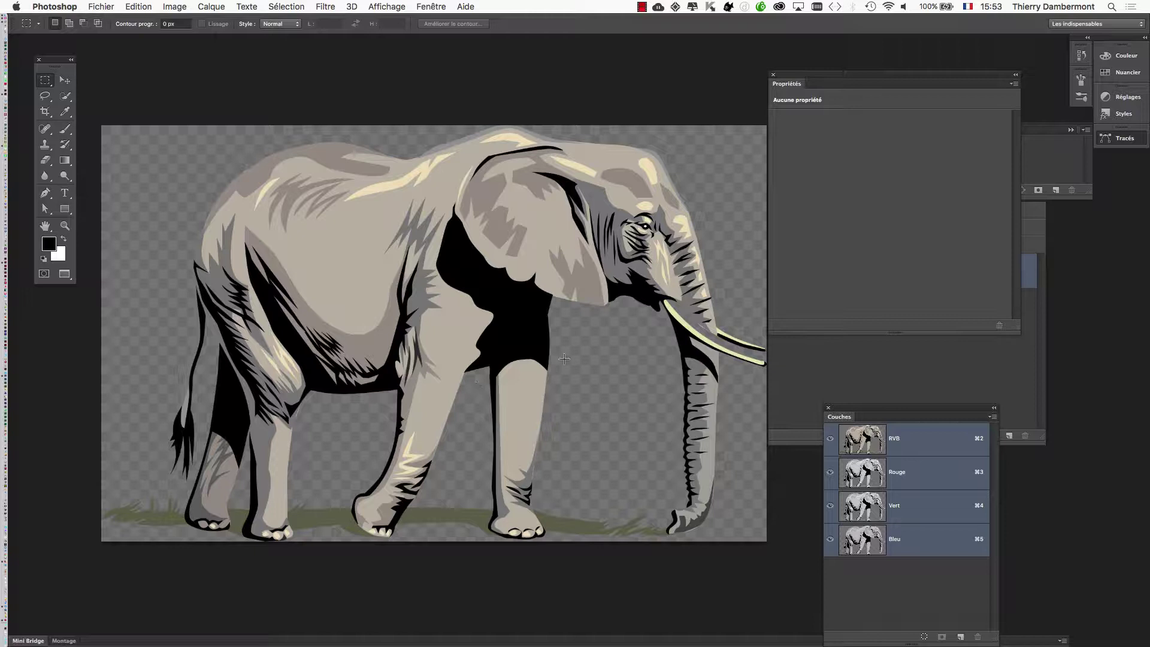
{"action": "scroll", "coordinate": [549, 327], "scroll_direction": "down", "scroll_amount": 2}
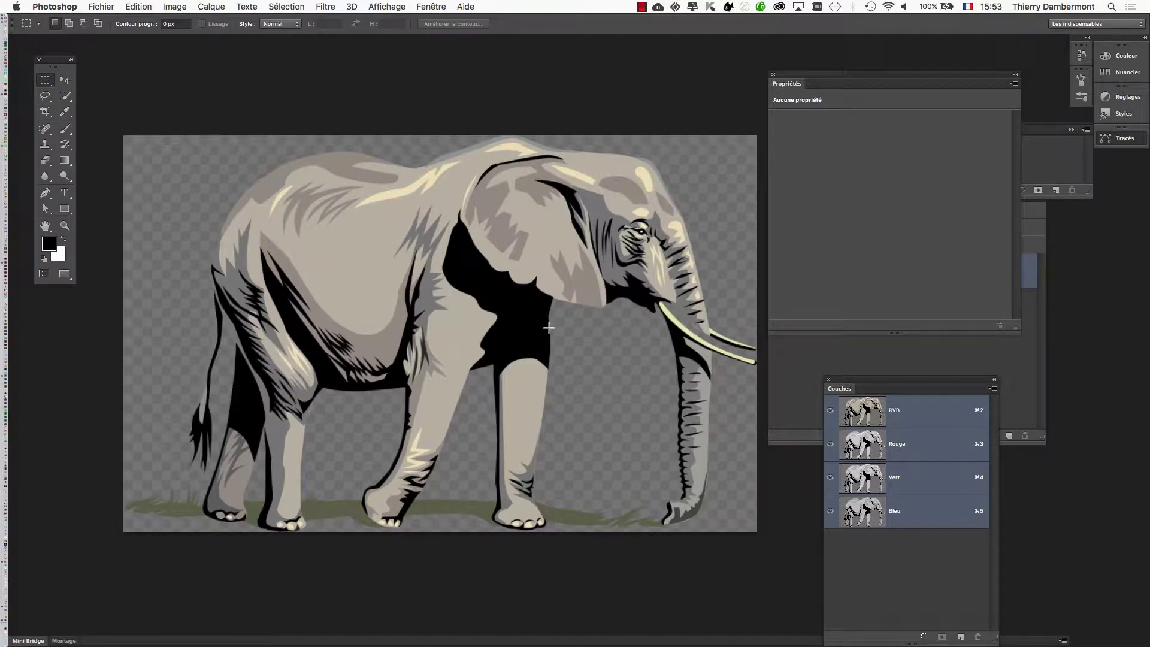
{"action": "left_click_drag", "start_coordinate": [548, 328], "coordinate": [525, 311]}
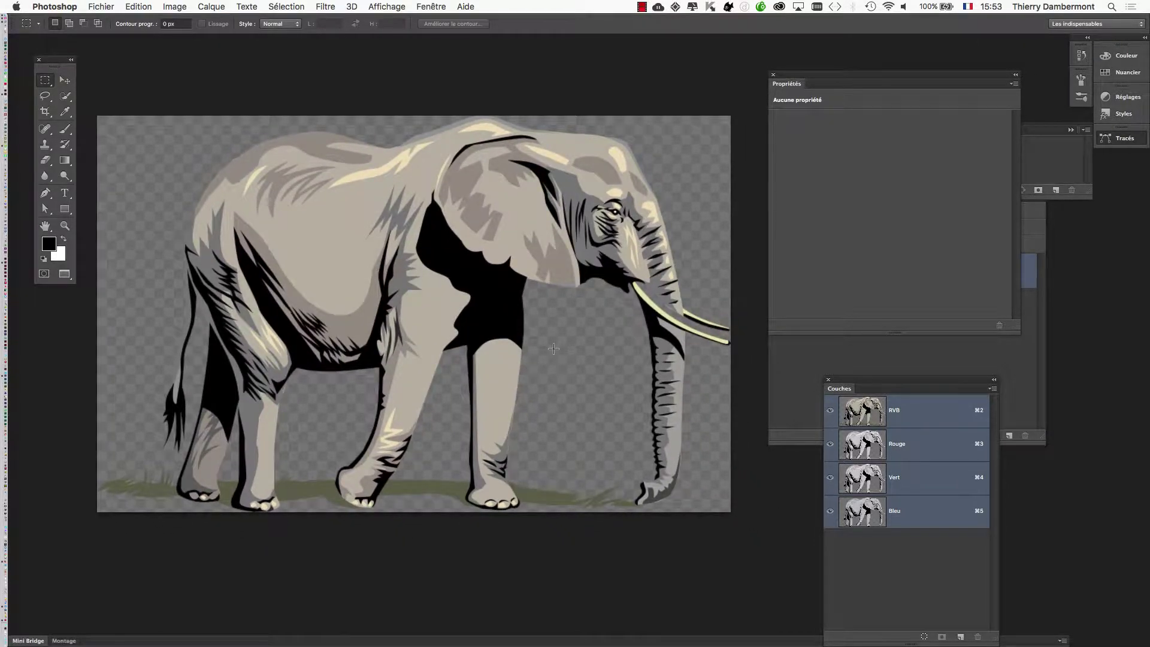
{"action": "scroll", "coordinate": [553, 349], "scroll_direction": "down", "scroll_amount": 1}
{"action": "mouse_move", "coordinate": [553, 351]}
{"action": "left_mouse_down"}
{"action": "mouse_move", "coordinate": [772, 419]}
{"action": "mouse_move", "coordinate": [551, 357]}
{"action": "left_mouse_up"}
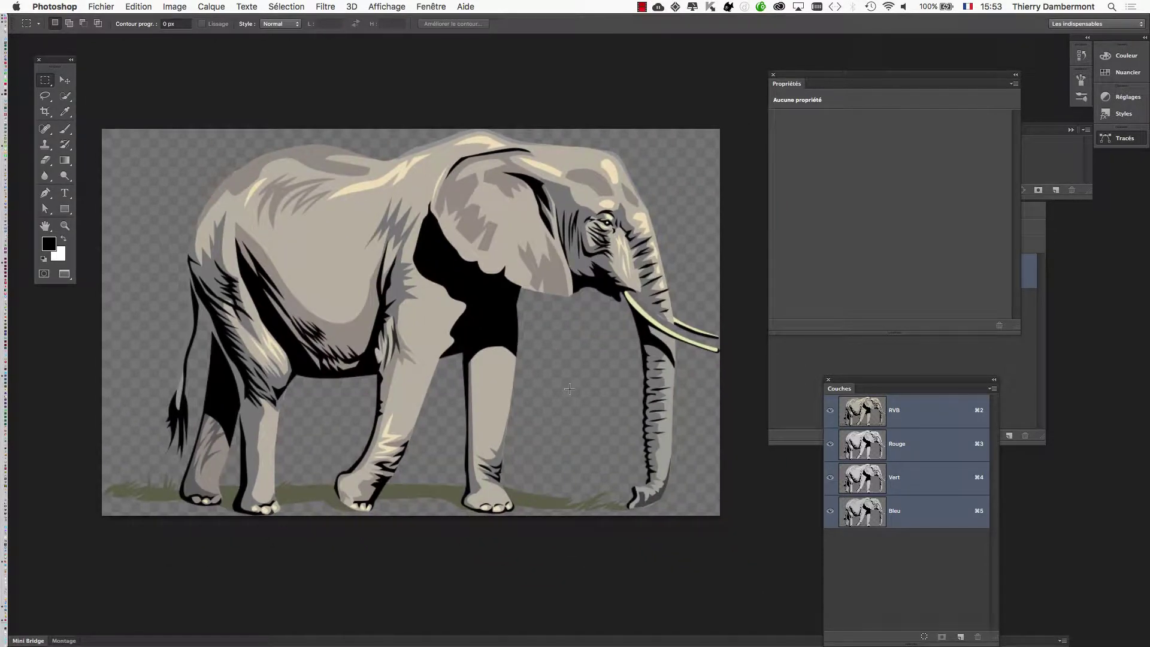
Save the elephant image in Photoshop format with layers and the Adobe RGB (1998) ICC profile, accepting the compatibility options.
{"action": "left_click", "coordinate": [112, 8]}
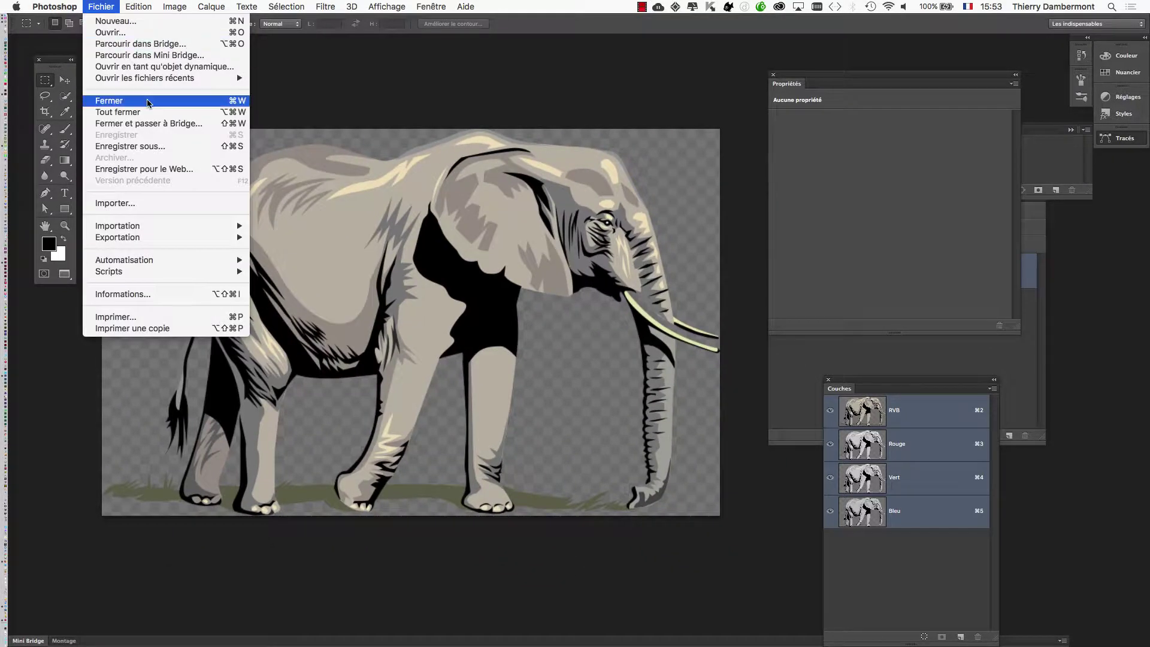
{"action": "left_click", "coordinate": [157, 147]}
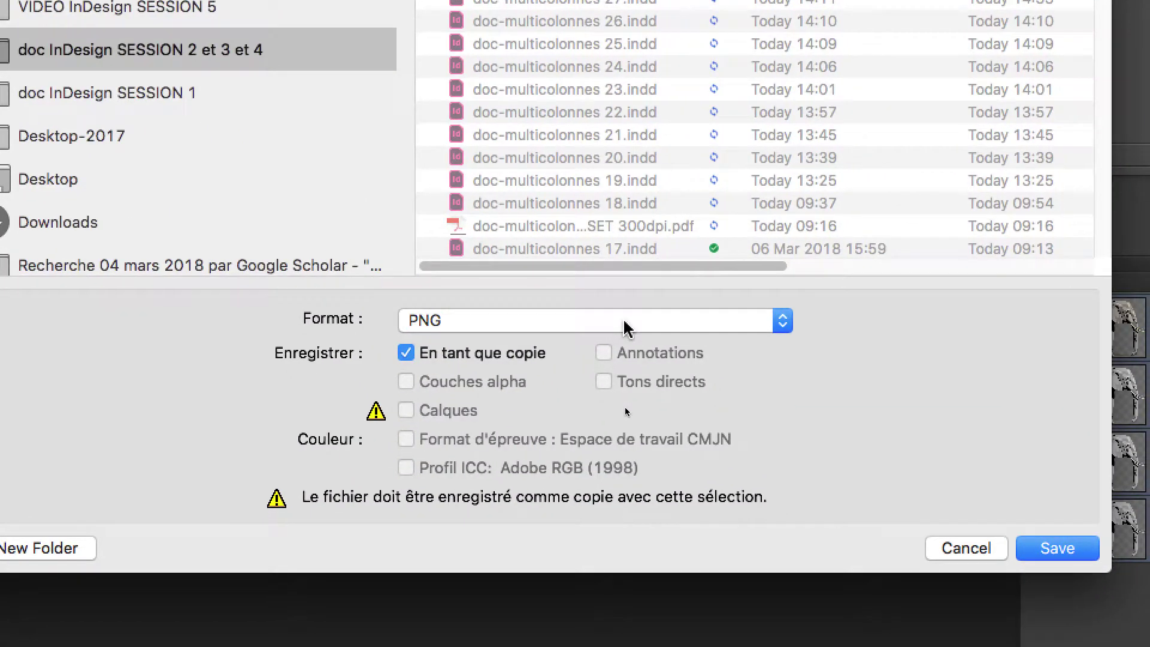
{"action": "left_click", "coordinate": [624, 323]}
{"action": "left_click", "coordinate": [624, 30]}
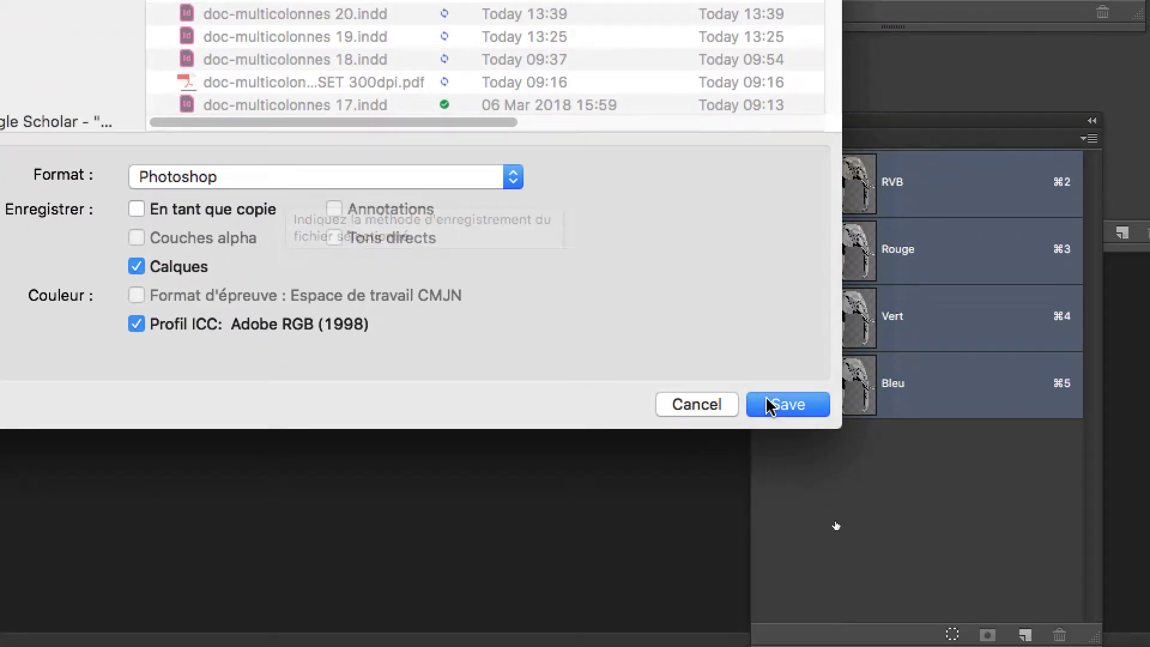
{"action": "left_click", "coordinate": [770, 405]}
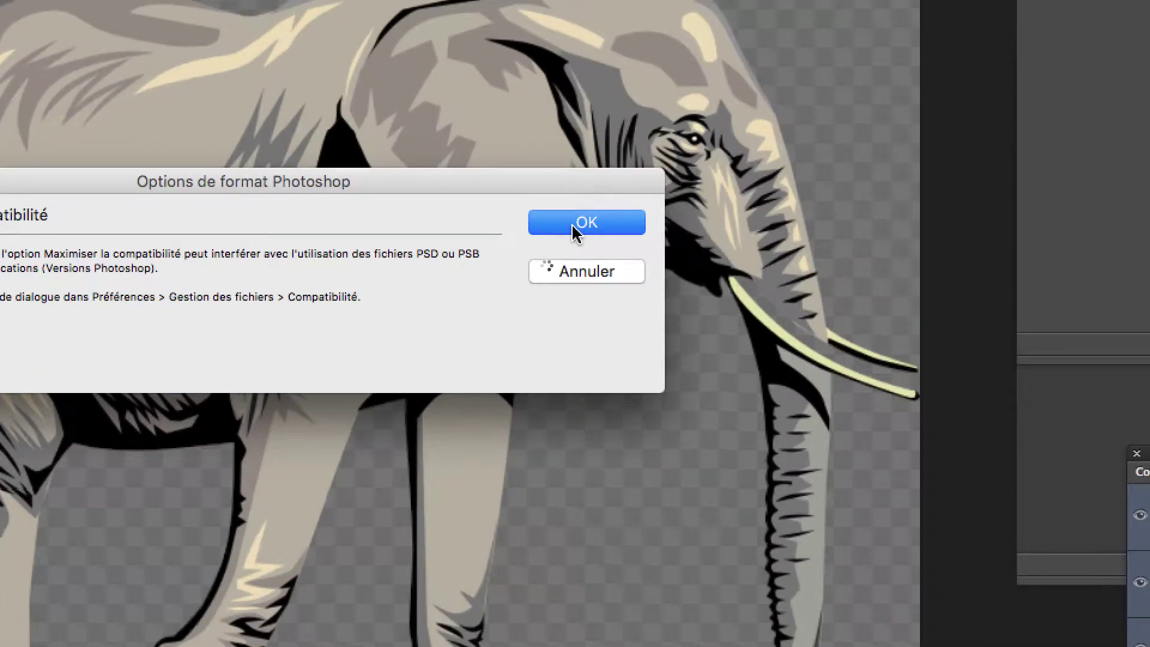
{"action": "left_click", "coordinate": [575, 225]}
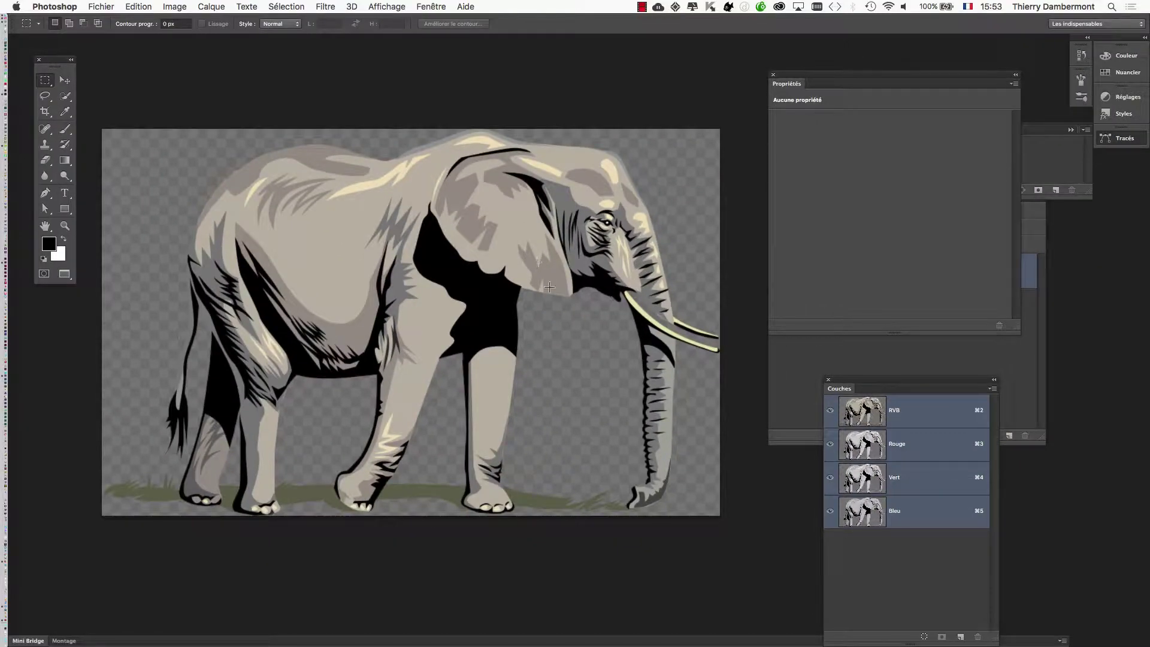
Switch to InDesign and go to the spread of pages 6 and 7 in doc-multicolonnes 32.indd.
{"action": "key", "text": "super+Tab"}
{"action": "key", "text": "super+Tab"}
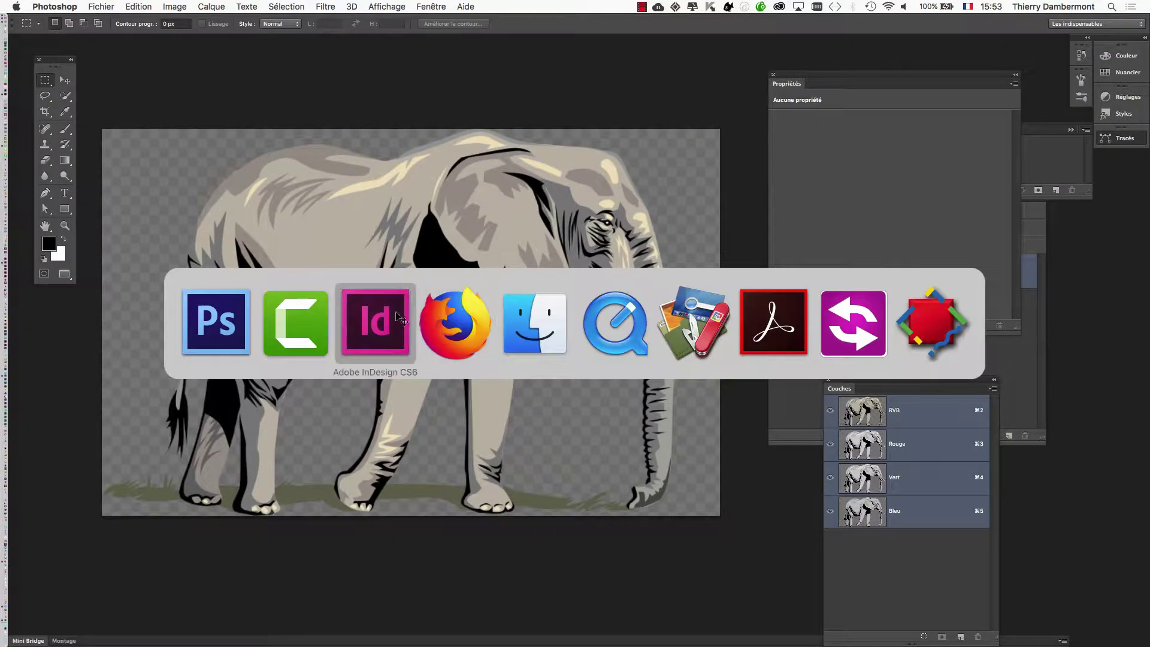
{"action": "scroll", "coordinate": [451, 295], "scroll_direction": "down", "scroll_amount": 10}
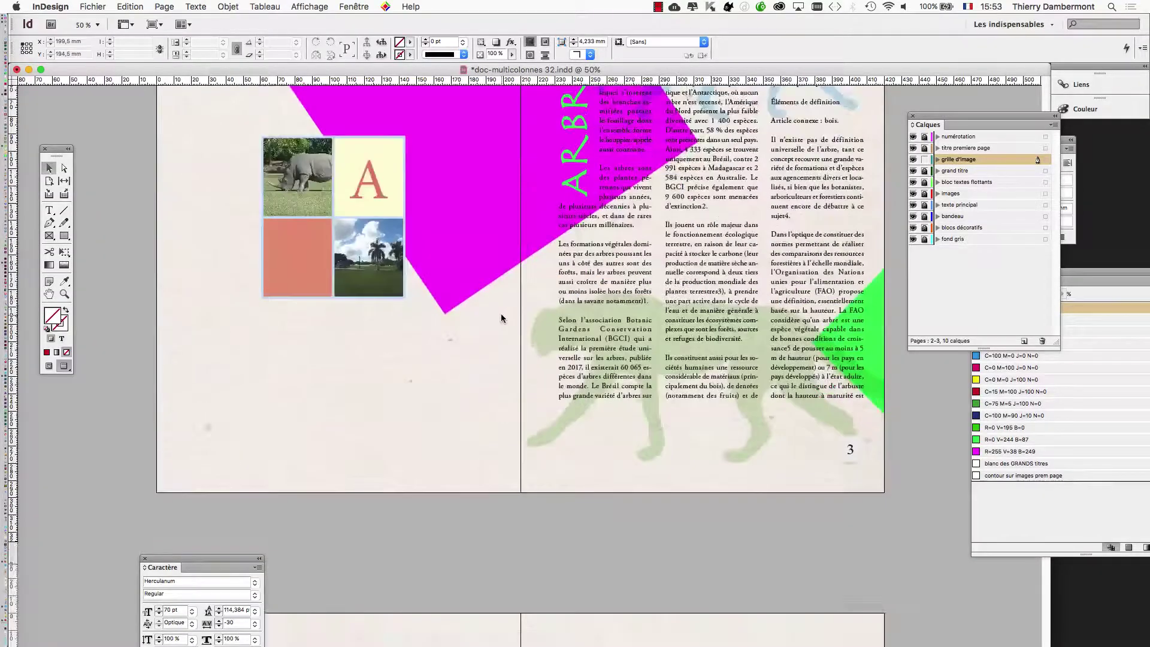
{"action": "scroll", "coordinate": [499, 318], "scroll_direction": "down", "scroll_amount": 12}
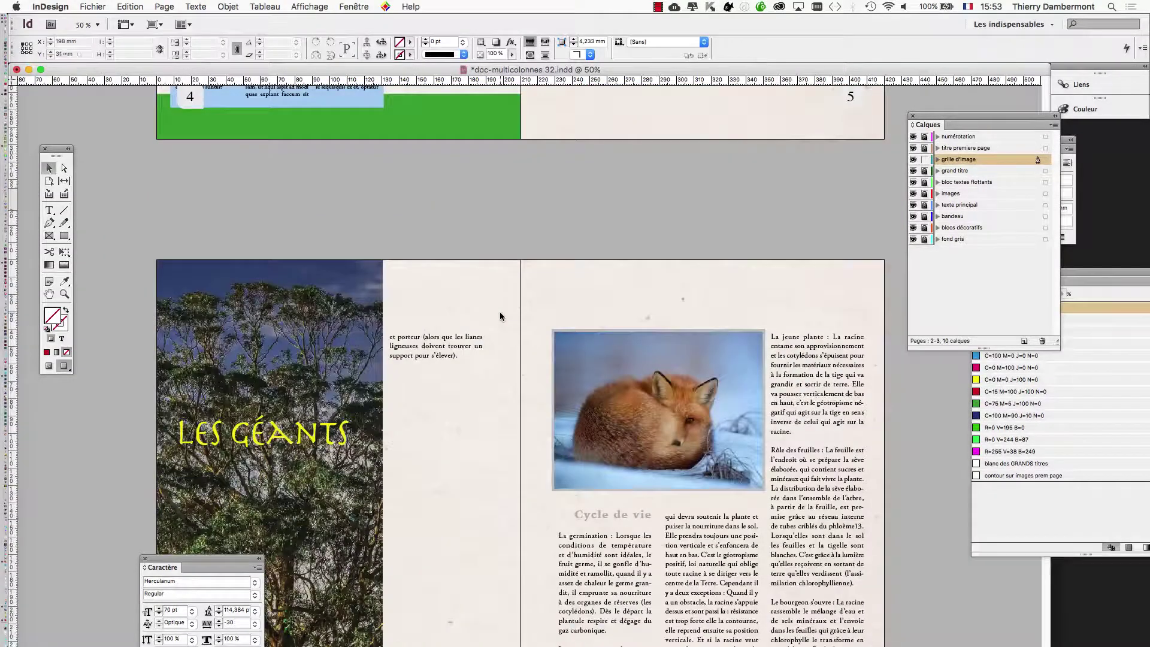
{"action": "scroll", "coordinate": [499, 311], "scroll_direction": "down", "scroll_amount": 3}
{"action": "scroll", "coordinate": [500, 310], "scroll_direction": "up", "scroll_amount": 3}
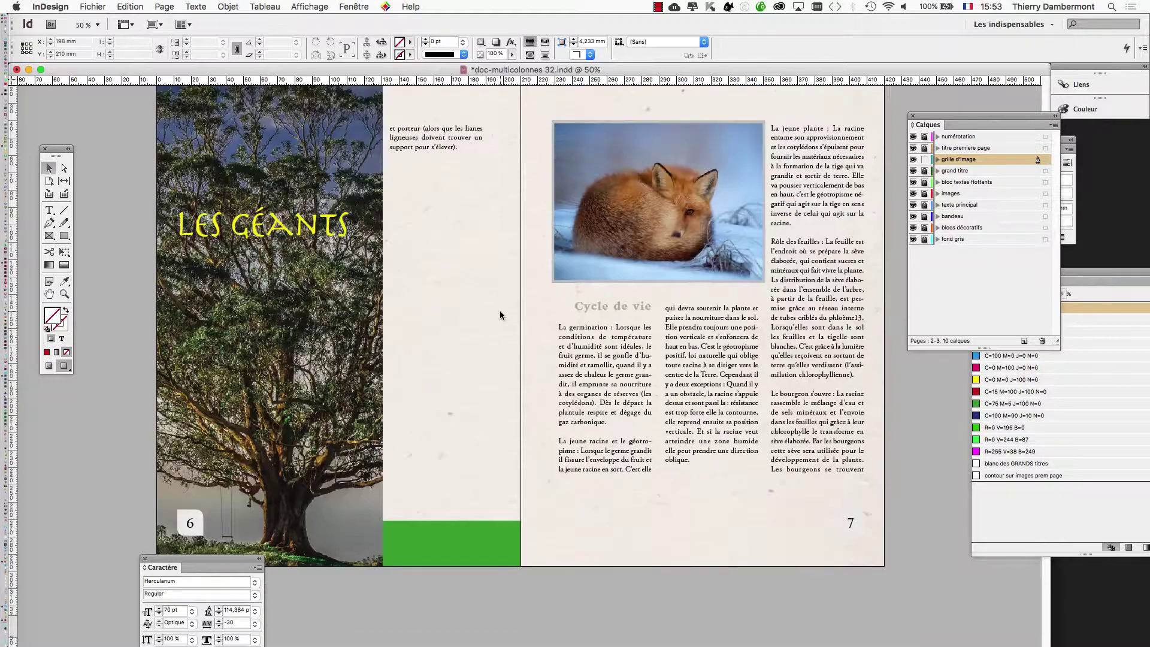
{"action": "scroll", "coordinate": [500, 315], "scroll_direction": "down", "scroll_amount": 1}
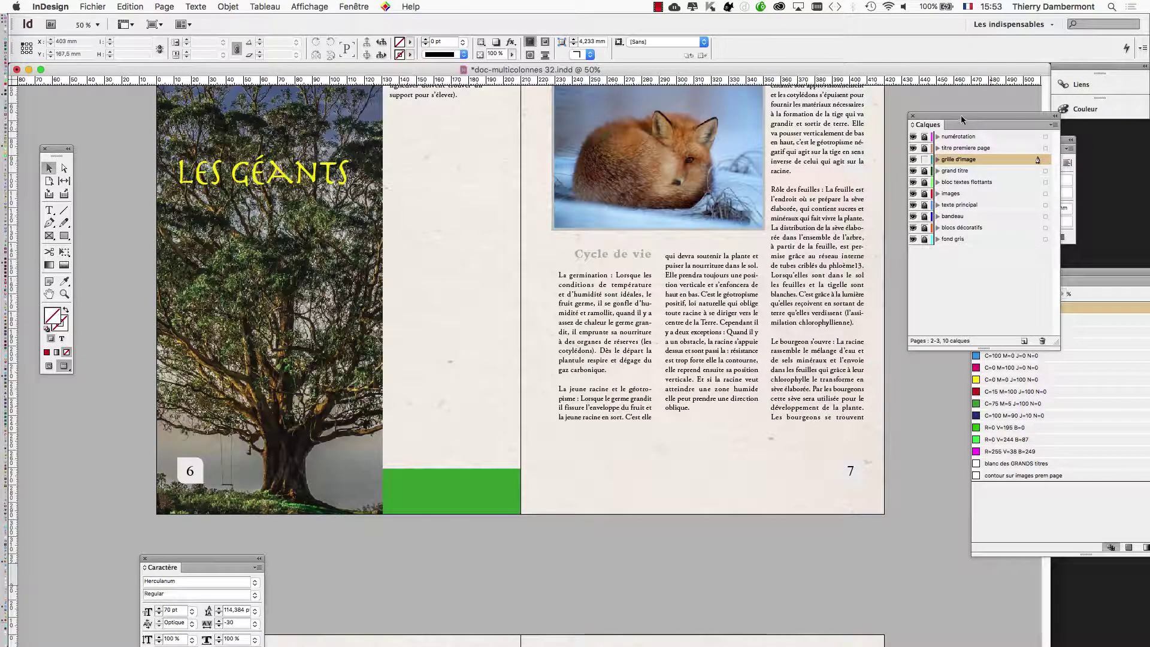
Lock the grille d'image layer, then unlock the images layer and make it the active layer.
{"action": "left_click_drag", "start_coordinate": [953, 114], "coordinate": [719, 254]}
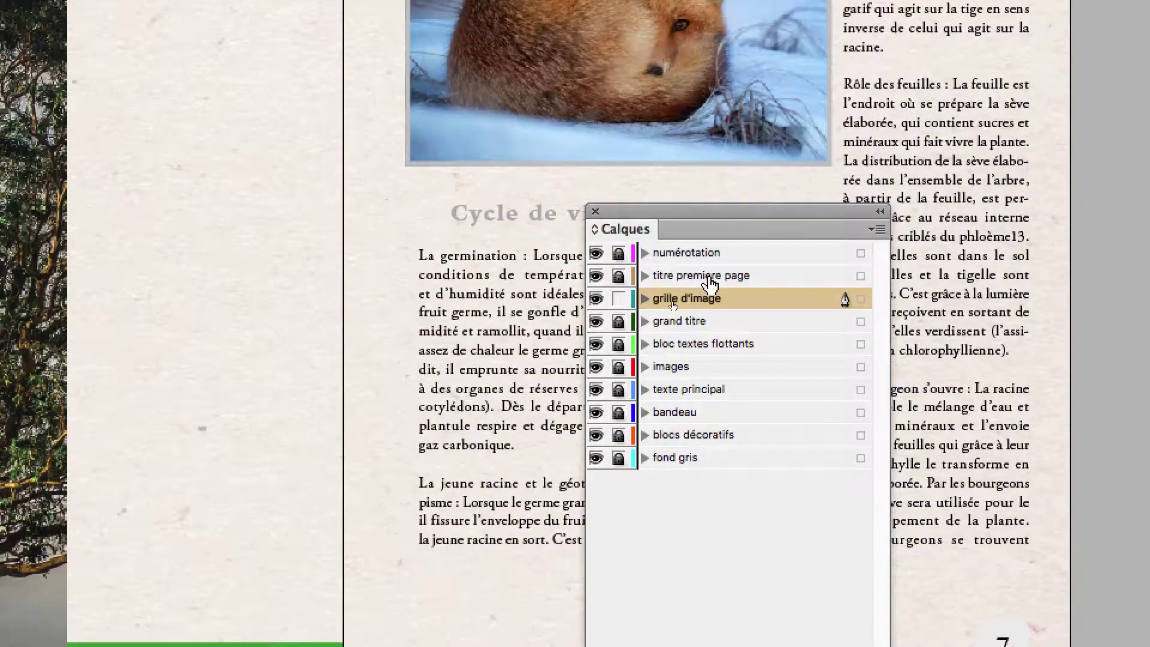
{"action": "left_click", "coordinate": [631, 315]}
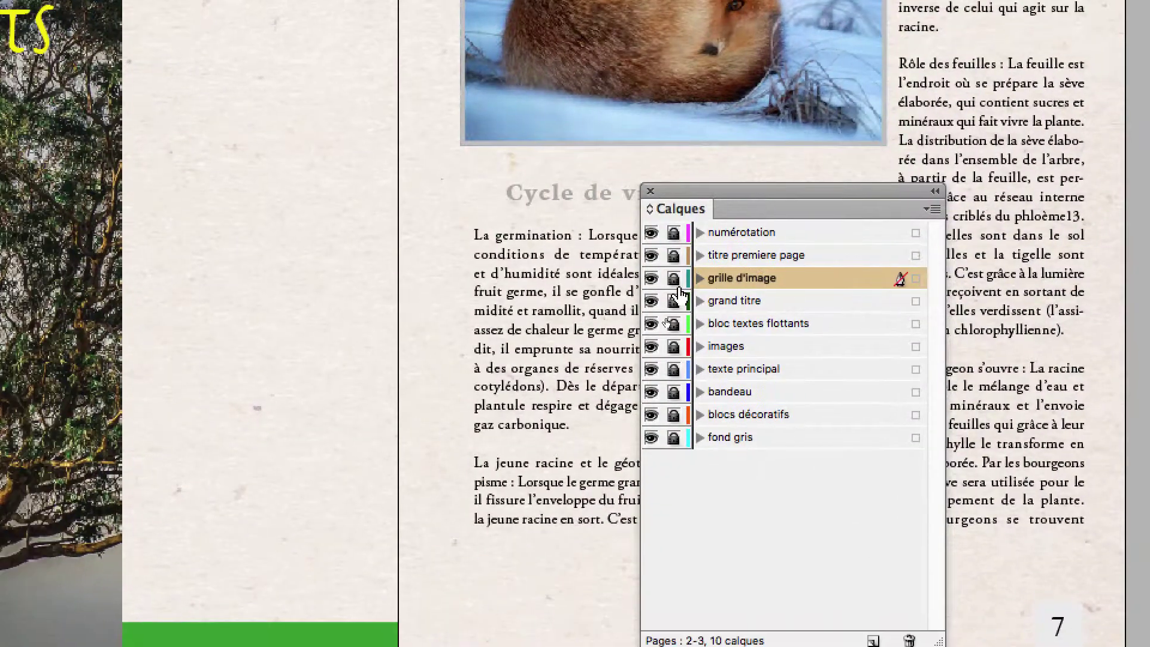
{"action": "left_click", "coordinate": [673, 346]}
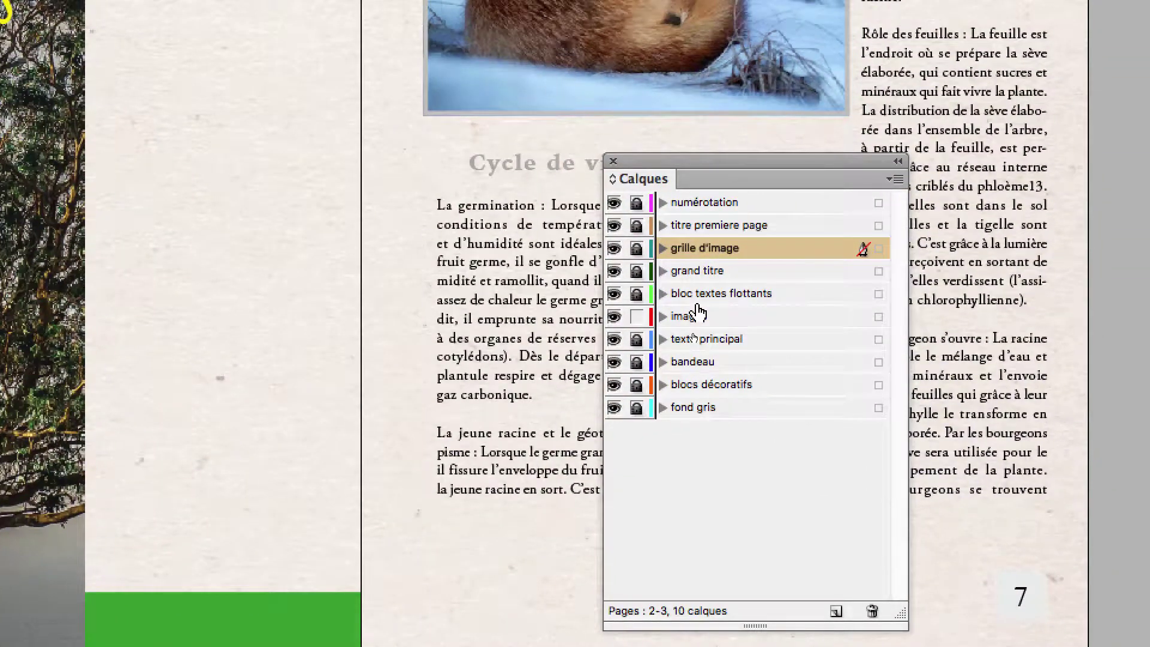
{"action": "left_click", "coordinate": [698, 315]}
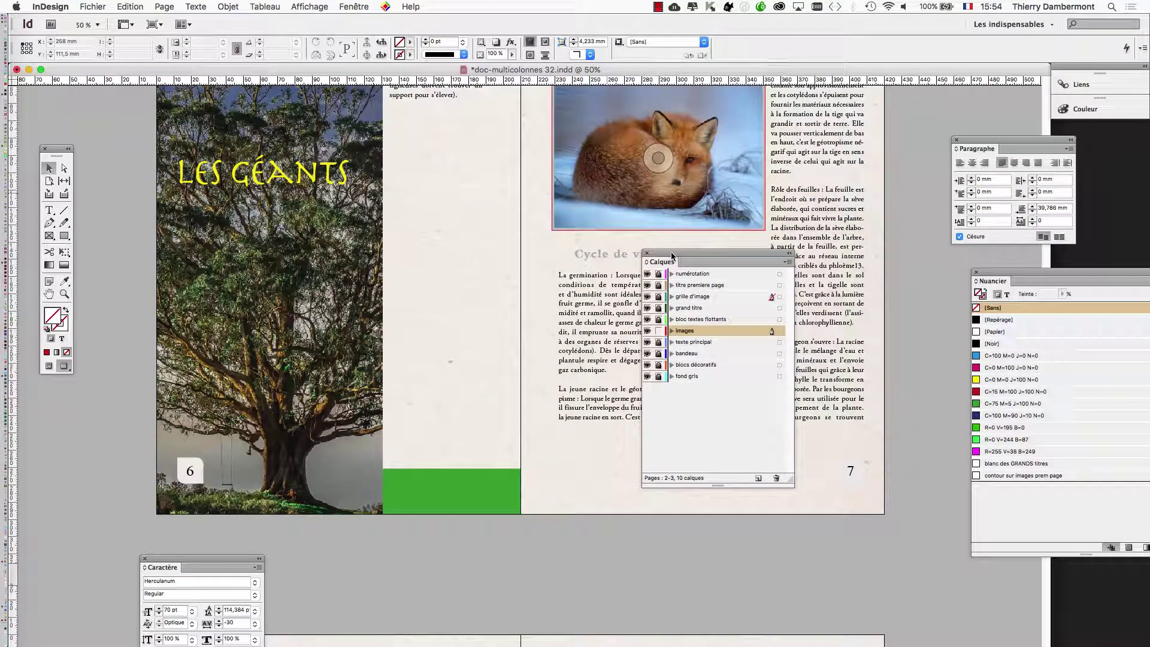
Import head-clipart-african-elephant-3.psd and place it large across the lower part of pages 6 and 7, overlapping the text columns.
{"action": "left_click_drag", "start_coordinate": [671, 252], "coordinate": [861, 176]}
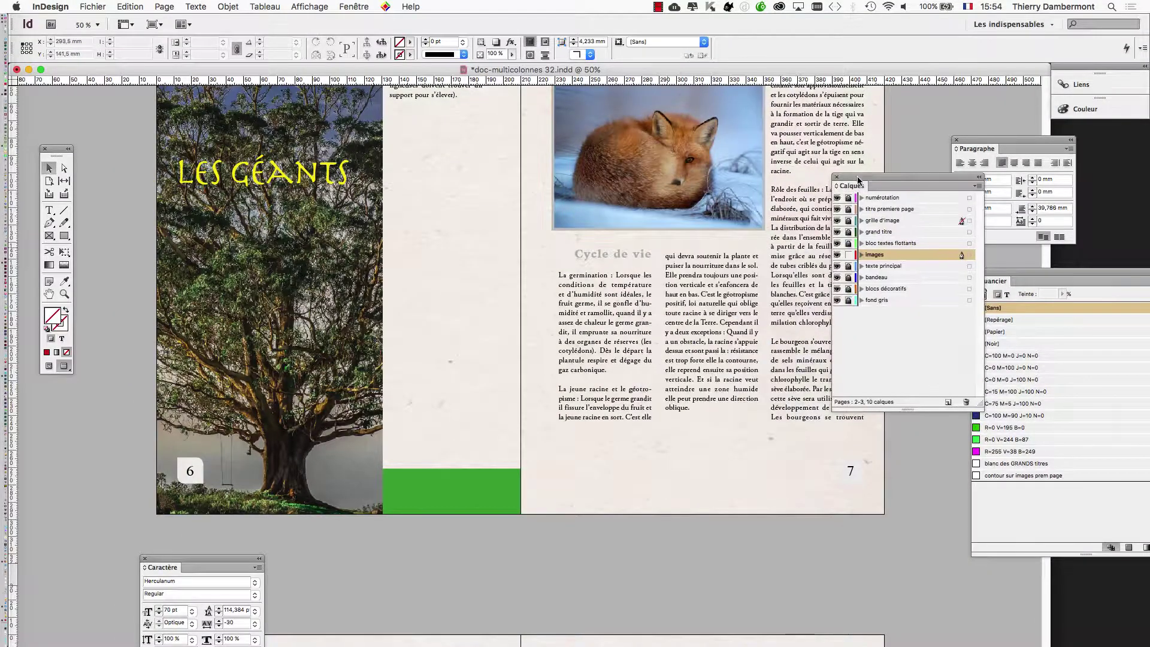
{"action": "left_click", "coordinate": [93, 7]}
{"action": "left_click", "coordinate": [139, 175]}
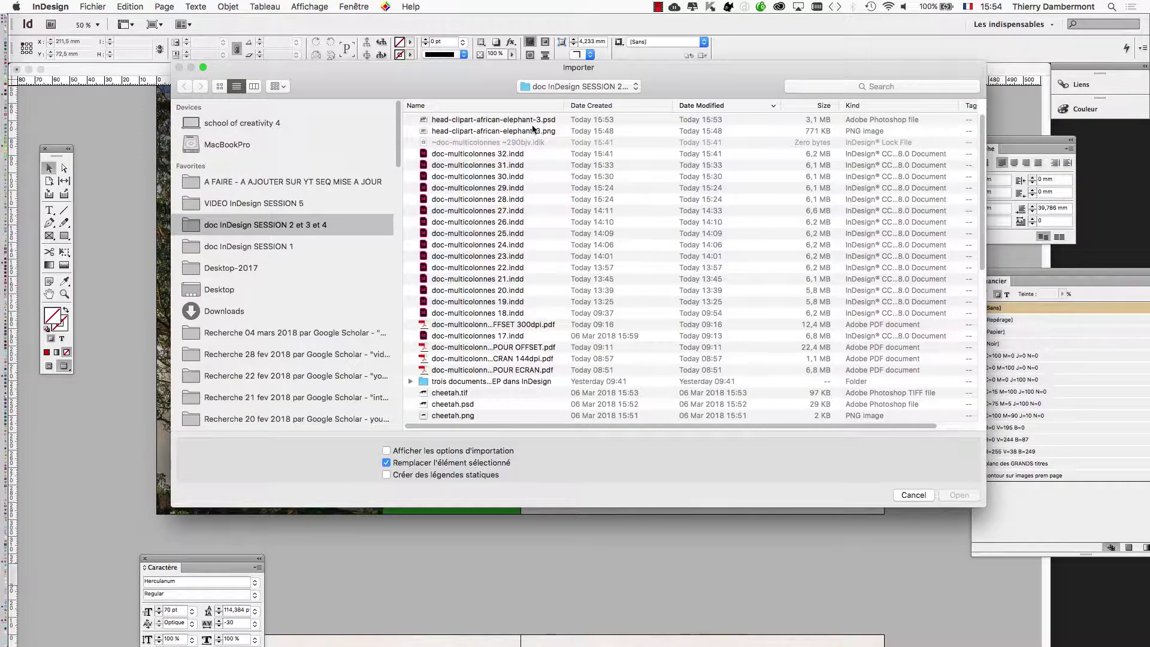
{"action": "left_click", "coordinate": [532, 122]}
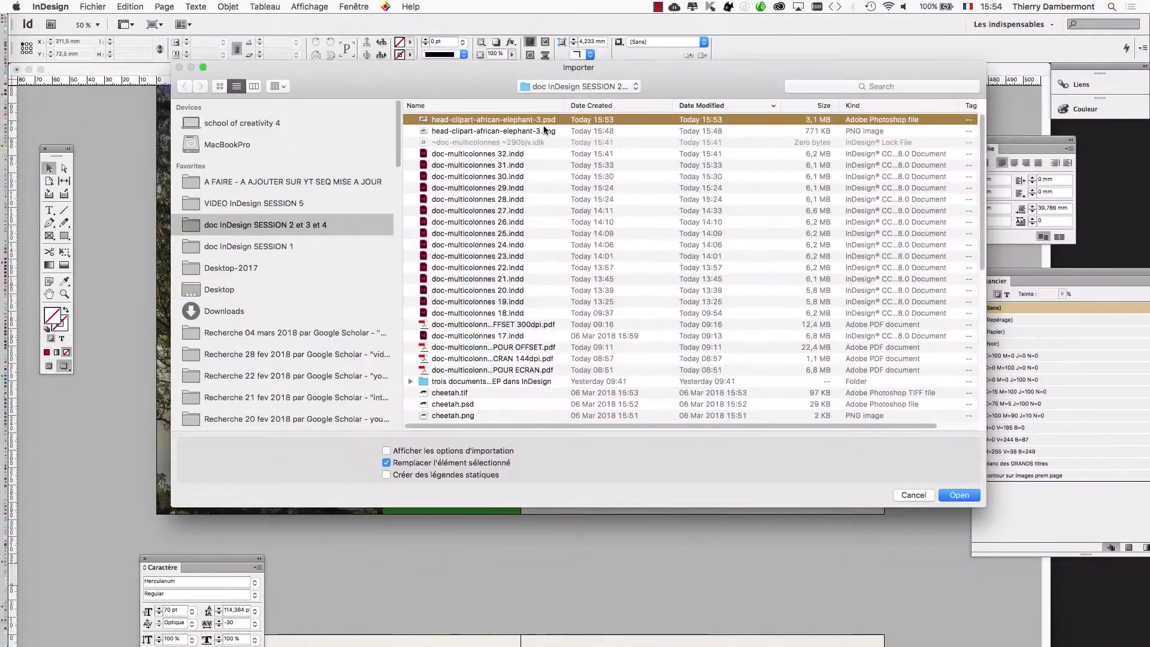
{"action": "left_click", "coordinate": [958, 495]}
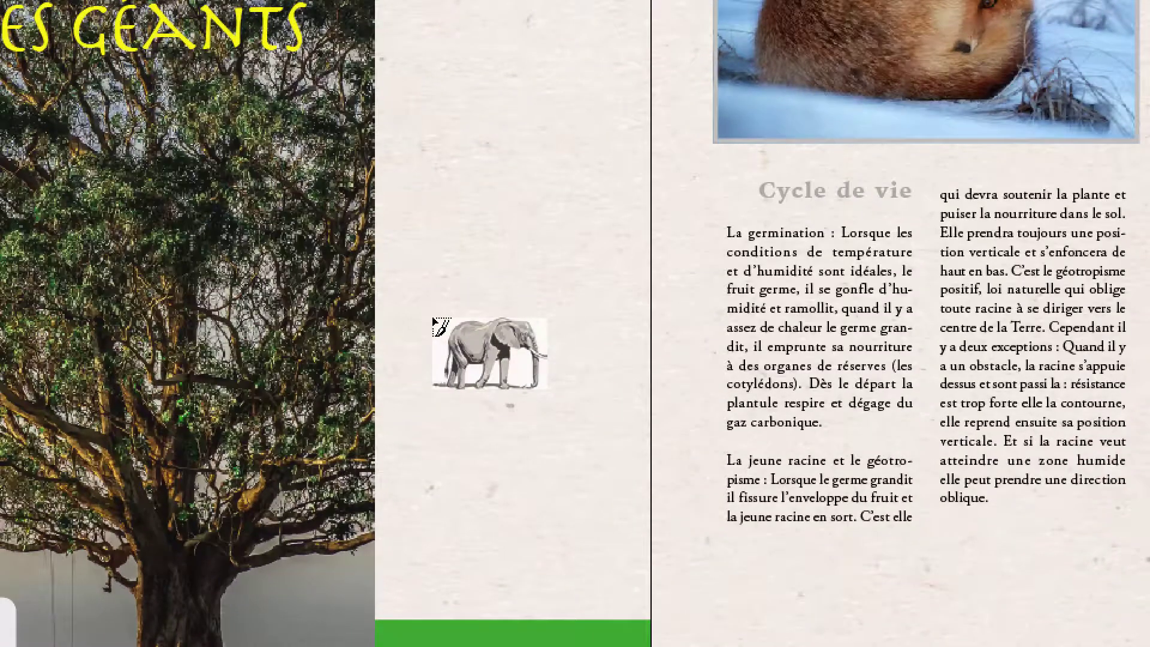
{"action": "left_click_drag", "start_coordinate": [433, 318], "coordinate": [947, 637]}
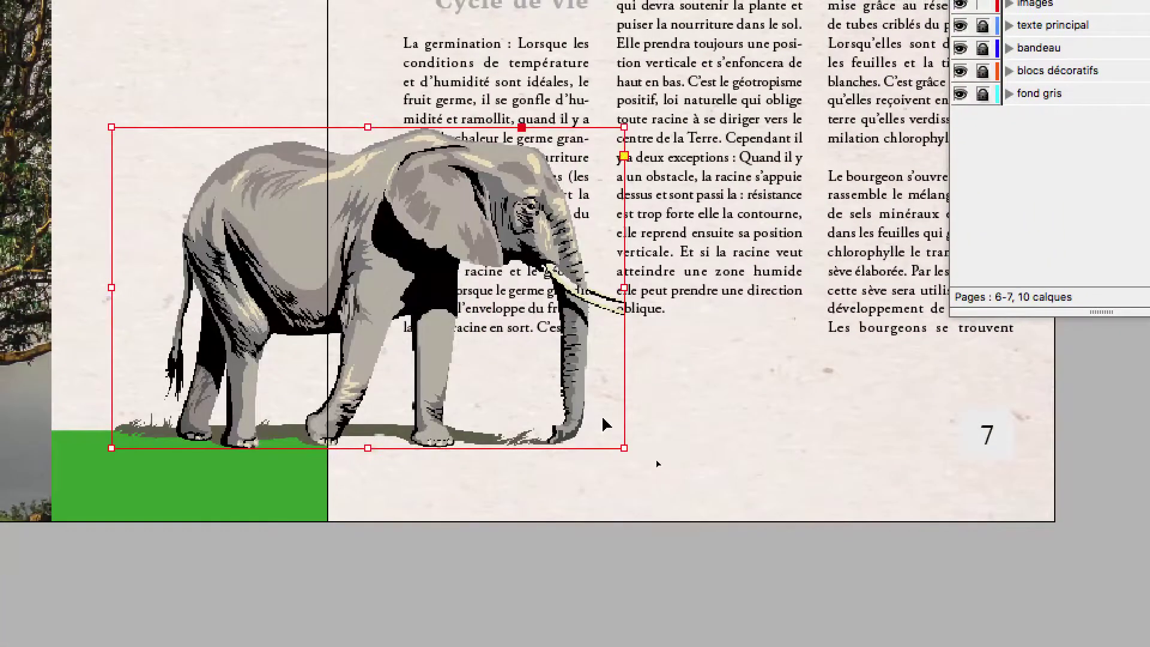
Shift the placed elephant slightly left and down so its frame's right edge lines up with page 7's first text column.
{"action": "left_click_drag", "start_coordinate": [395, 270], "coordinate": [358, 282]}
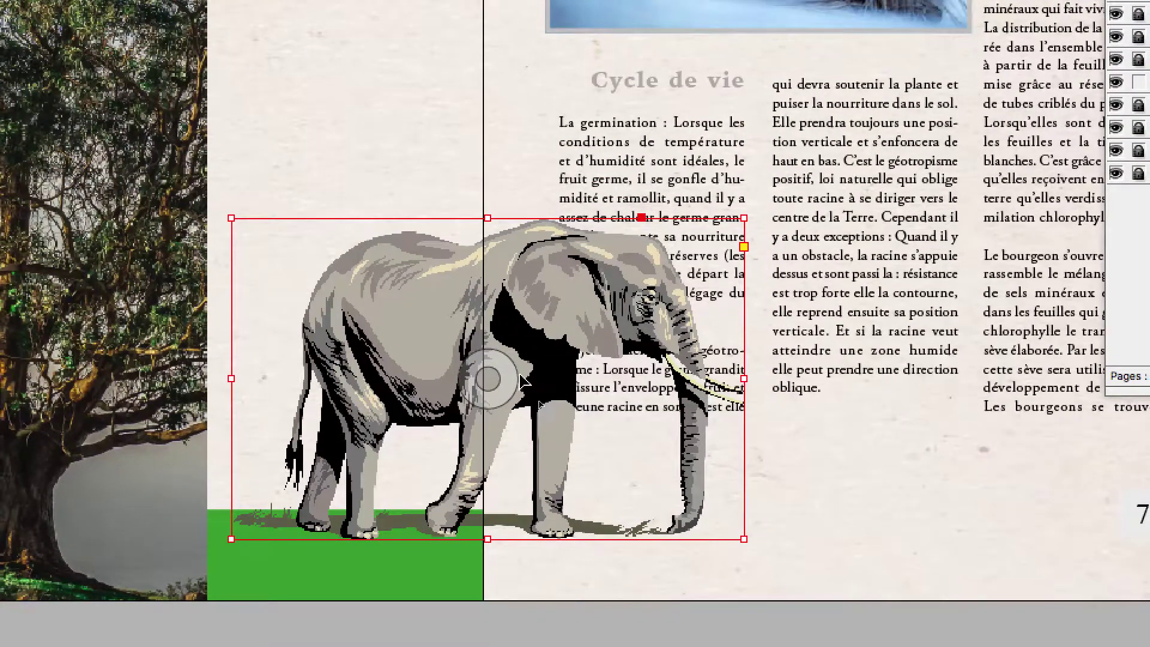
{"action": "scroll", "coordinate": [526, 381], "scroll_direction": "up", "scroll_amount": 2}
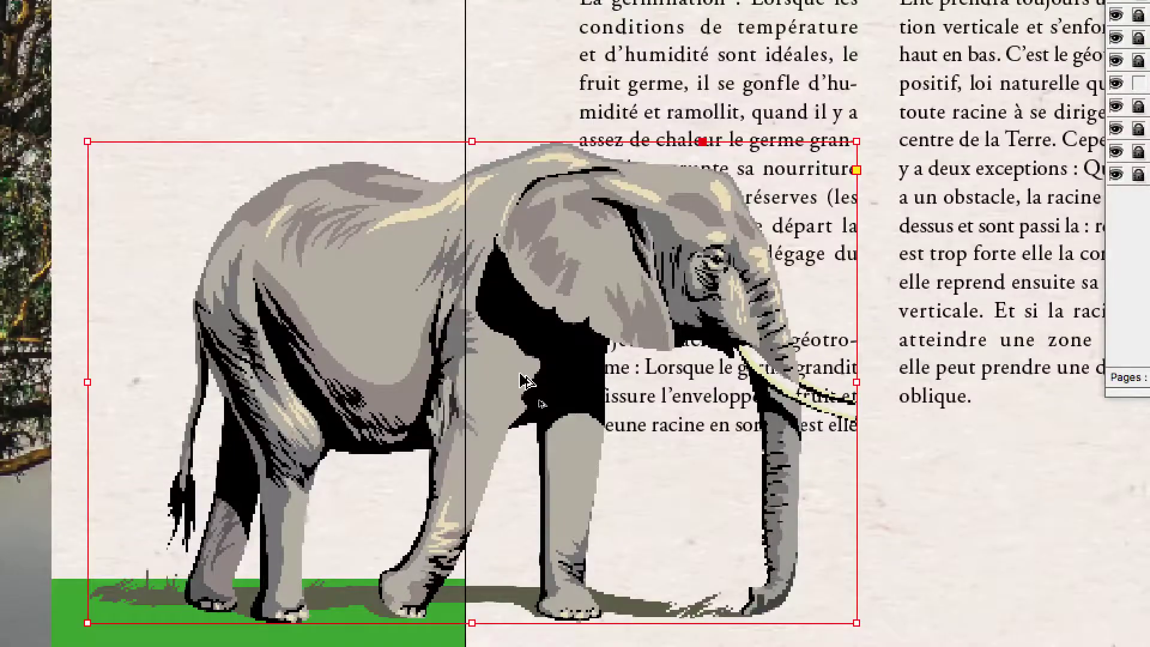
{"action": "scroll", "coordinate": [520, 373], "scroll_direction": "up", "scroll_amount": 1}
{"action": "scroll", "coordinate": [518, 373], "scroll_direction": "down", "scroll_amount": 1}
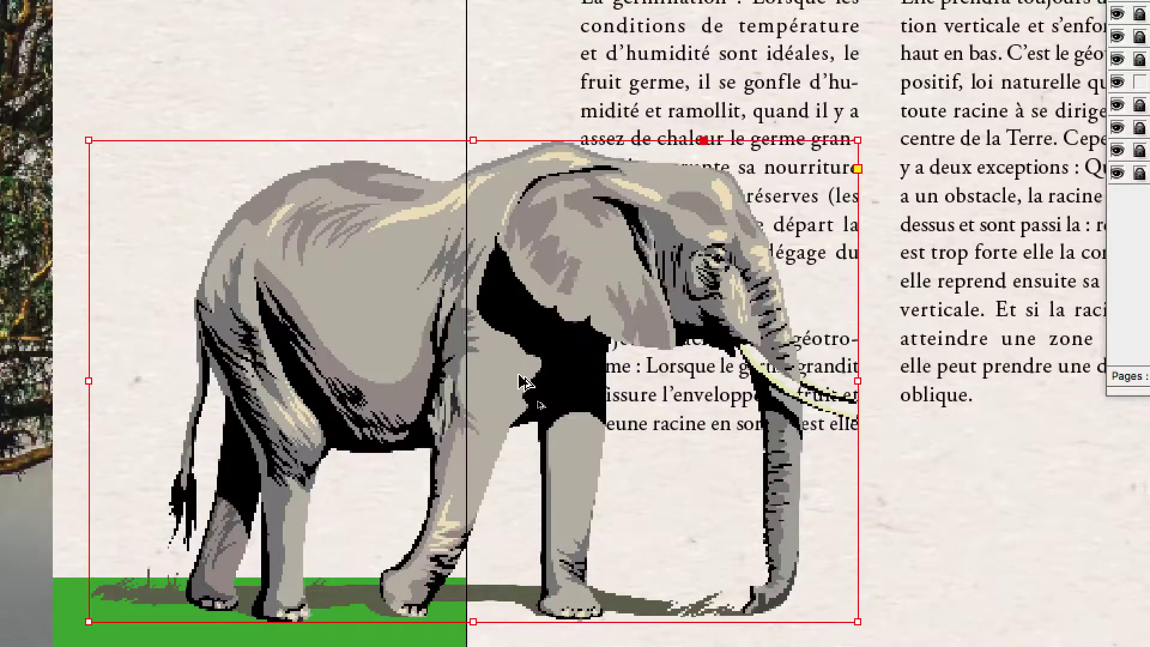
Set the document's display performance to Affichage de qualité supérieure so the placed elephant renders at full quality.
{"action": "scroll", "coordinate": [518, 373], "scroll_direction": "down", "scroll_amount": 1}
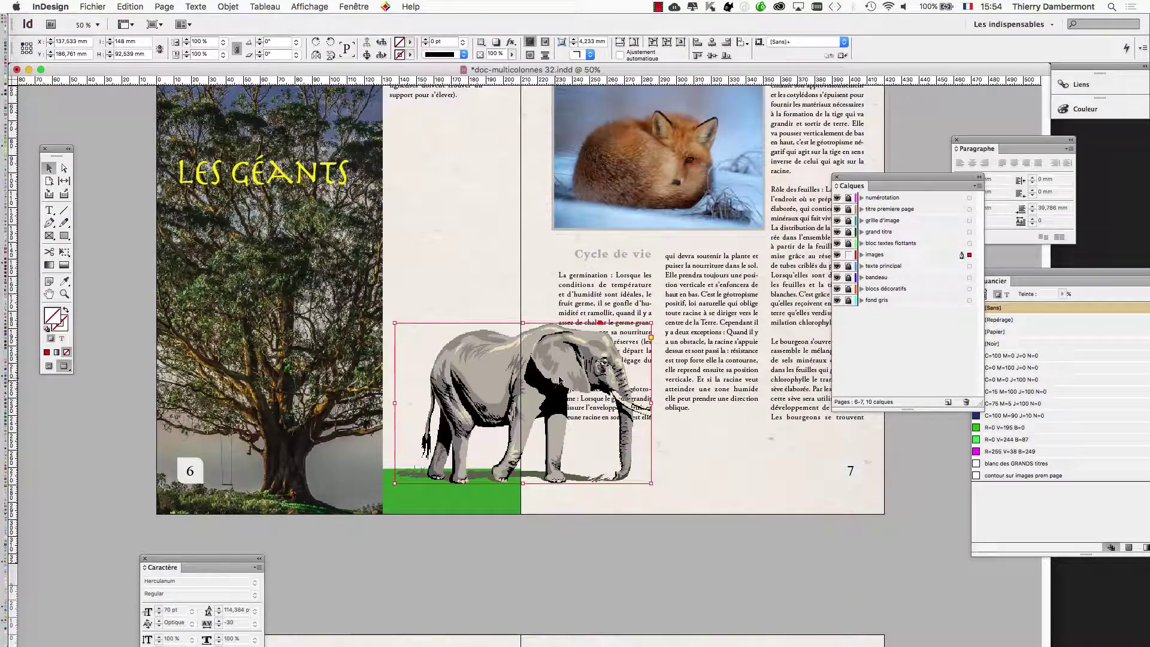
{"action": "scroll", "coordinate": [564, 376], "scroll_direction": "up", "scroll_amount": 7}
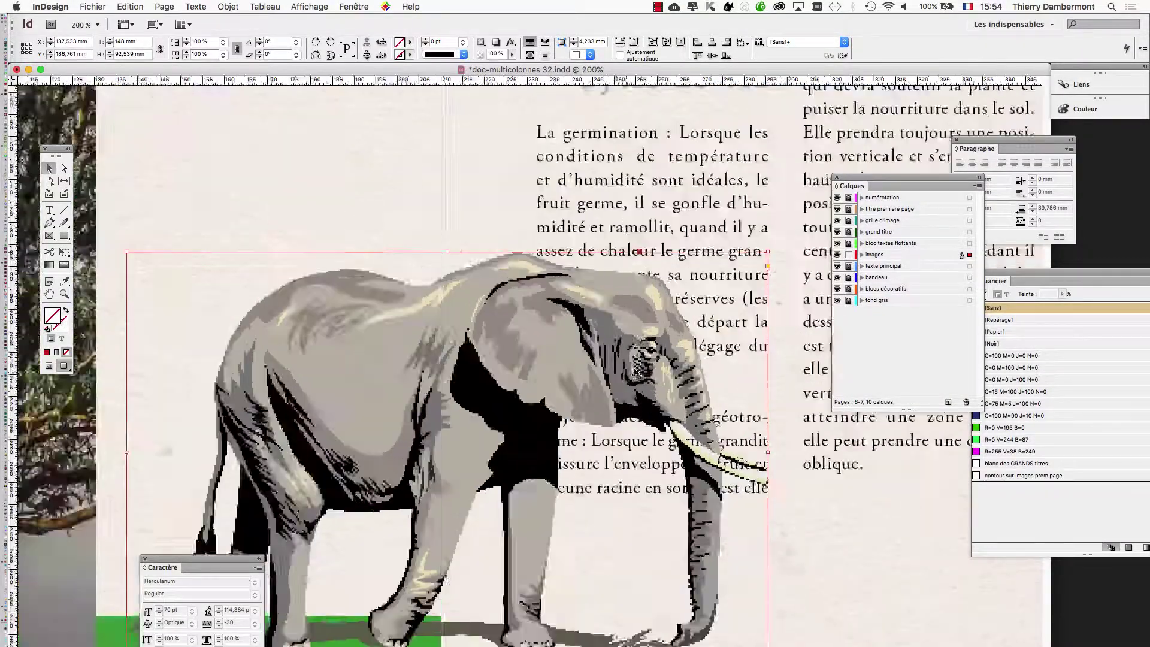
{"action": "scroll", "coordinate": [645, 372], "scroll_direction": "right", "scroll_amount": 8}
{"action": "scroll", "coordinate": [645, 371], "scroll_direction": "up", "scroll_amount": 2}
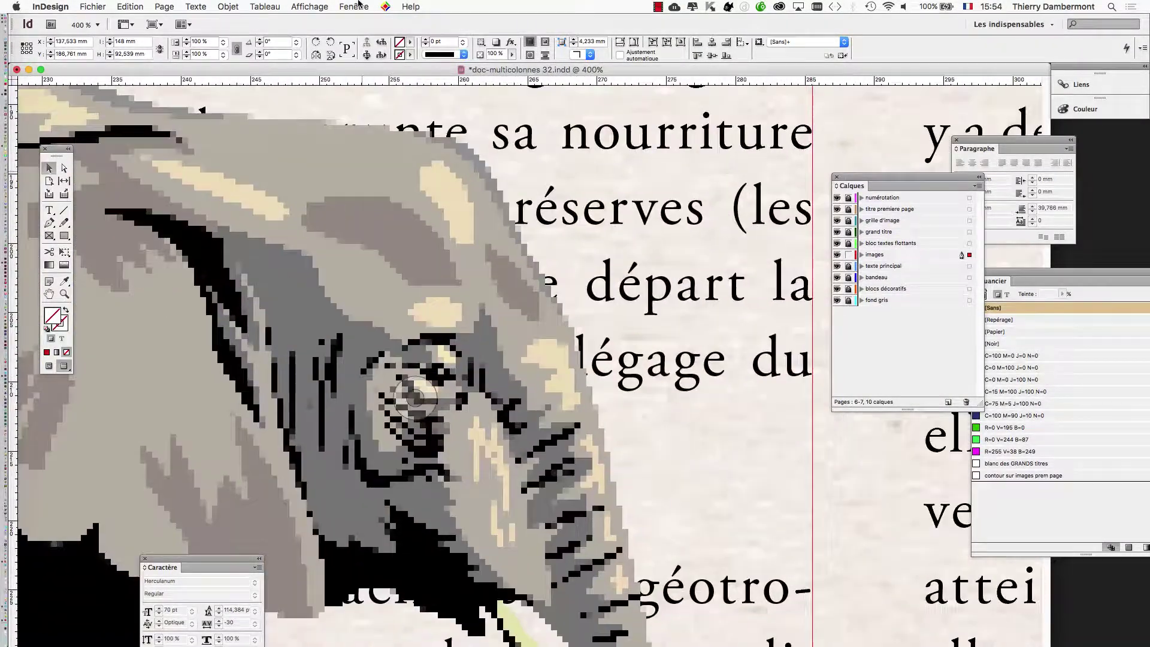
{"action": "left_click", "coordinate": [309, 7]}
{"action": "mouse_move", "coordinate": [360, 177]}
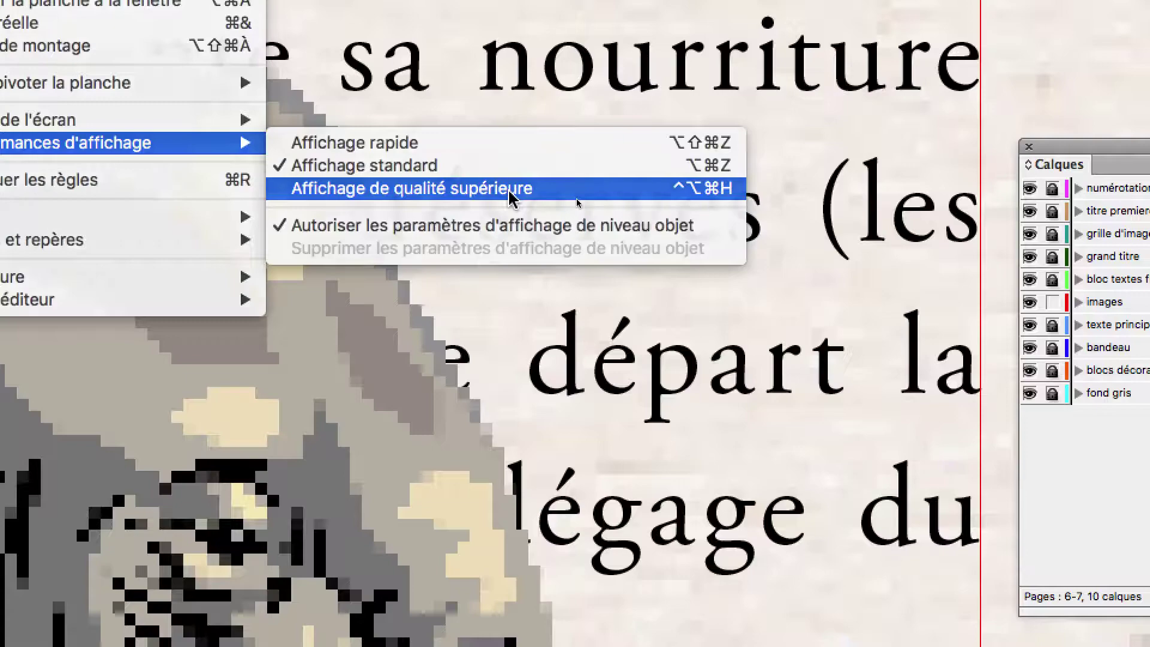
{"action": "left_click", "coordinate": [509, 189]}
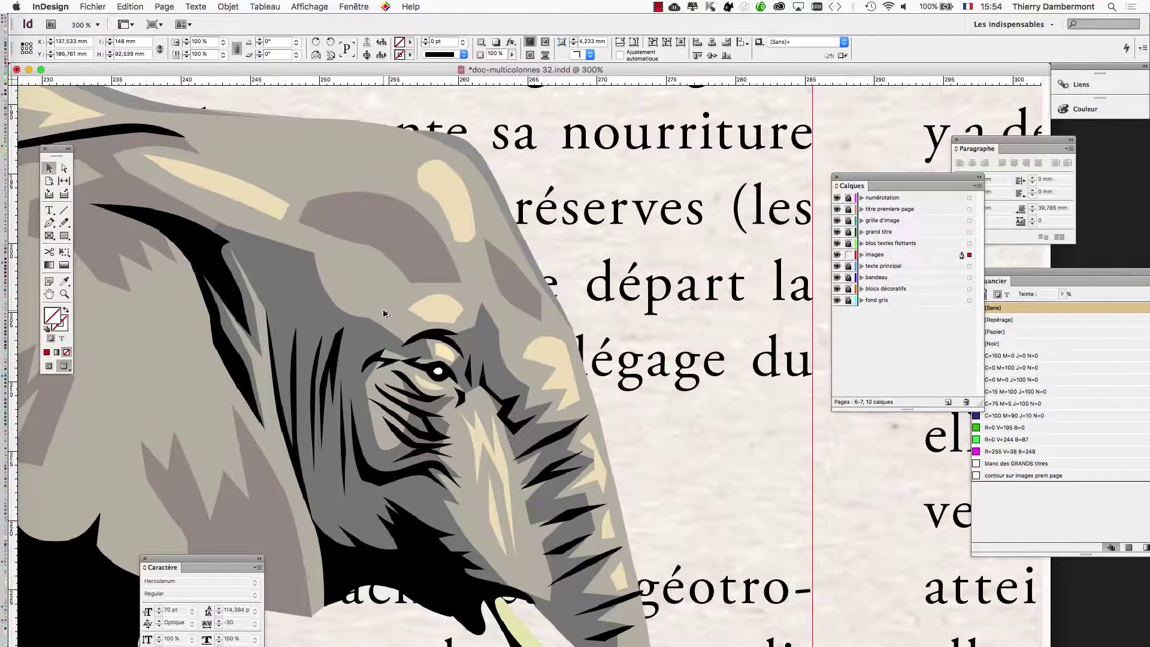
Examine the placed elephant's rendering at several magnifications, from the whole animal down to a close-up of its eye.
{"action": "scroll", "coordinate": [384, 312], "scroll_direction": "down", "scroll_amount": 2}
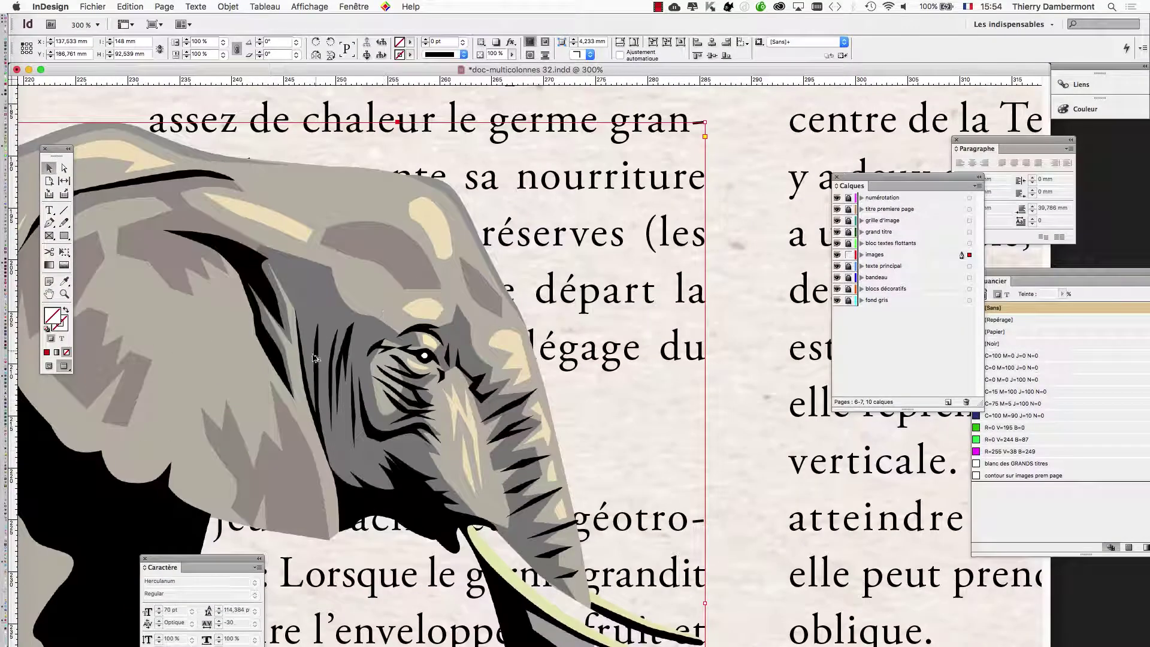
{"action": "scroll", "coordinate": [310, 352], "scroll_direction": "up", "scroll_amount": 3}
{"action": "scroll", "coordinate": [311, 352], "scroll_direction": "down", "scroll_amount": 1}
{"action": "scroll", "coordinate": [311, 353], "scroll_direction": "down", "scroll_amount": 5}
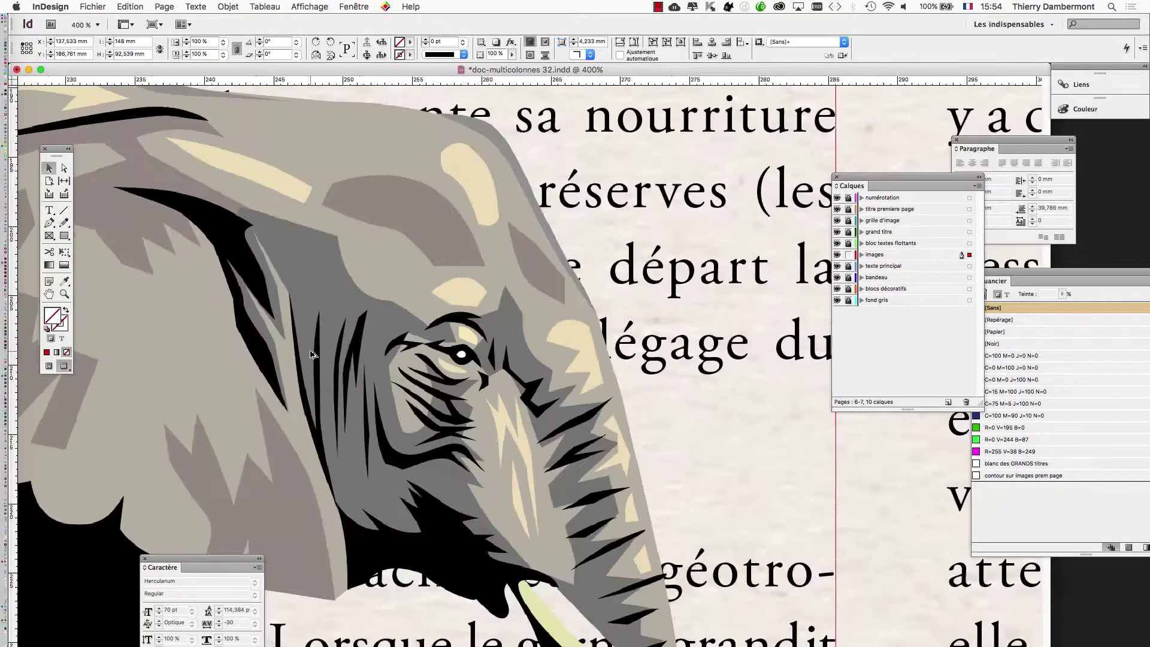
{"action": "scroll", "coordinate": [312, 353], "scroll_direction": "down", "scroll_amount": 1}
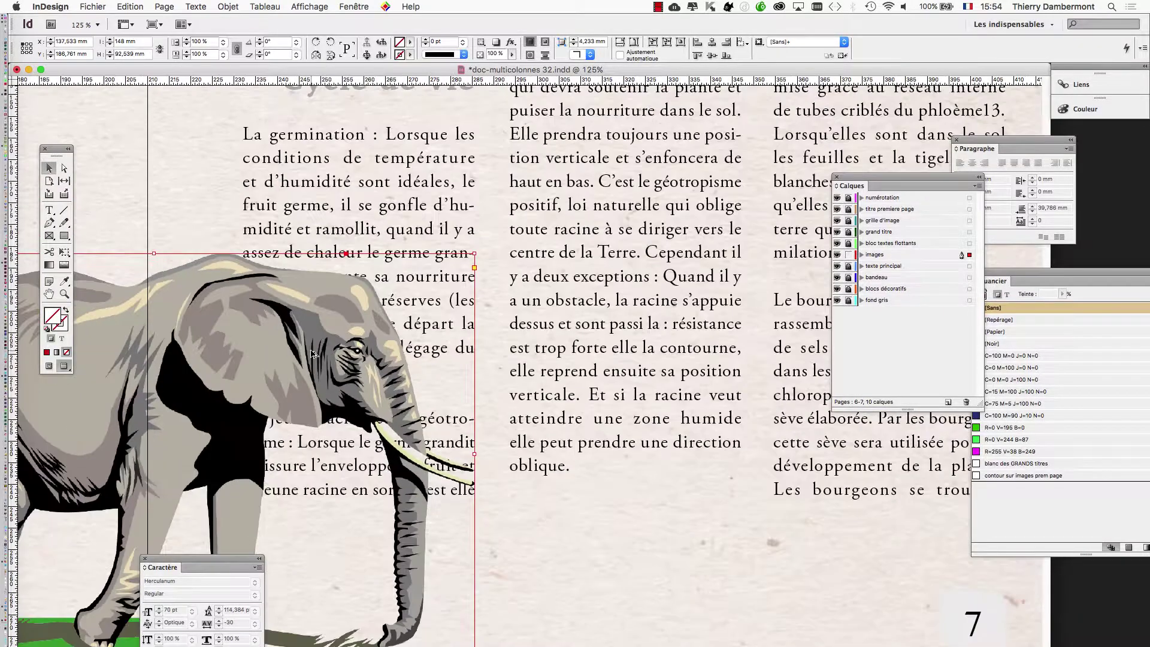
{"action": "left_click_drag", "start_coordinate": [272, 344], "coordinate": [581, 242]}
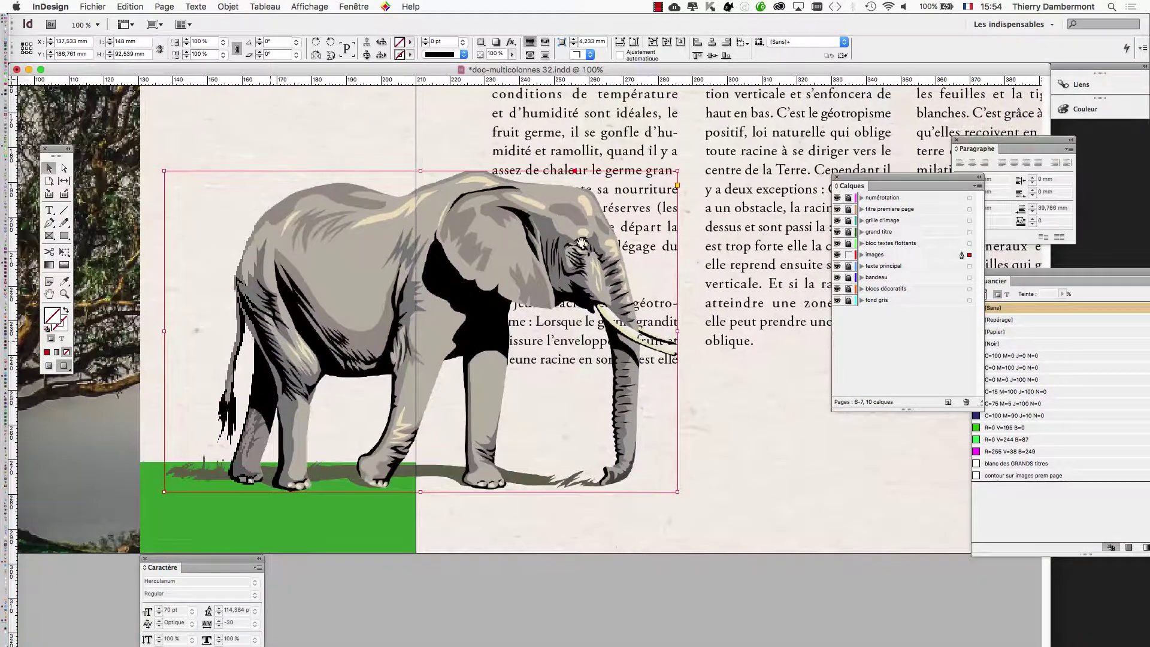
{"action": "scroll", "coordinate": [589, 251], "scroll_direction": "up", "scroll_amount": 10}
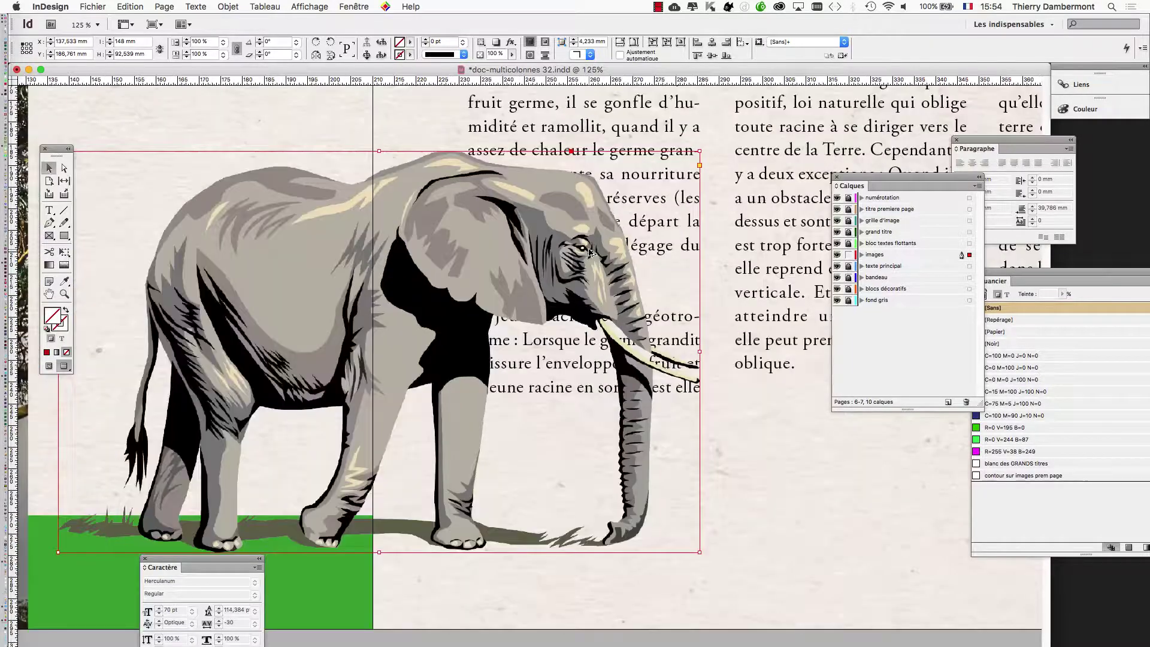
{"action": "scroll", "coordinate": [590, 251], "scroll_direction": "up", "scroll_amount": 1}
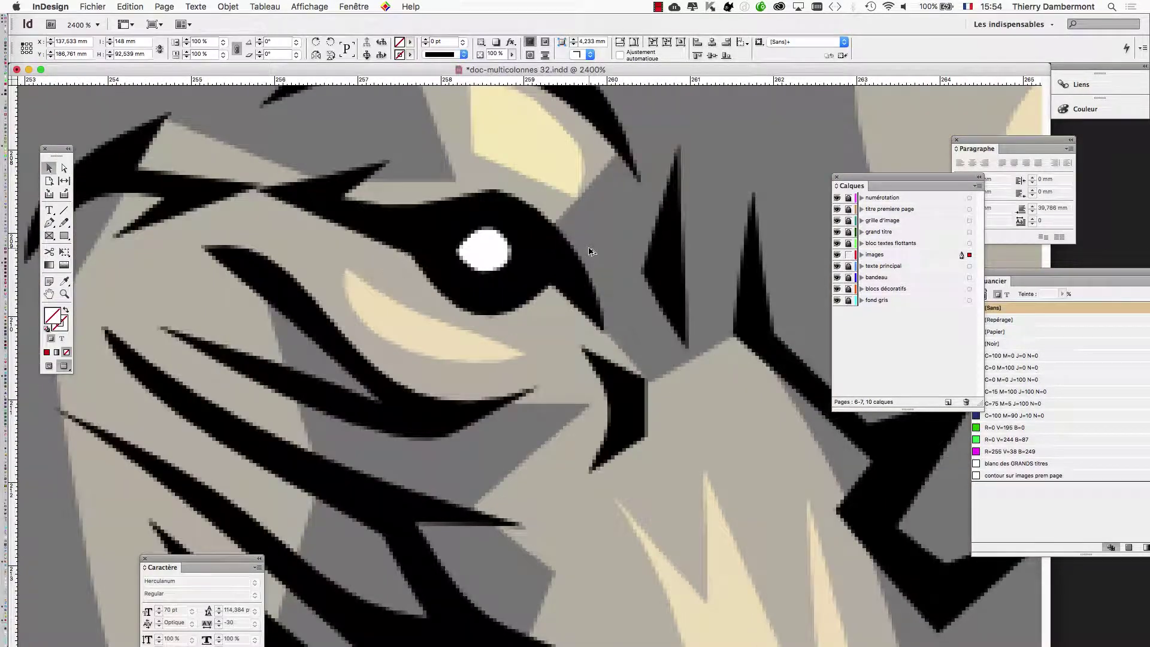
{"action": "scroll", "coordinate": [590, 251], "scroll_direction": "down", "scroll_amount": 12}
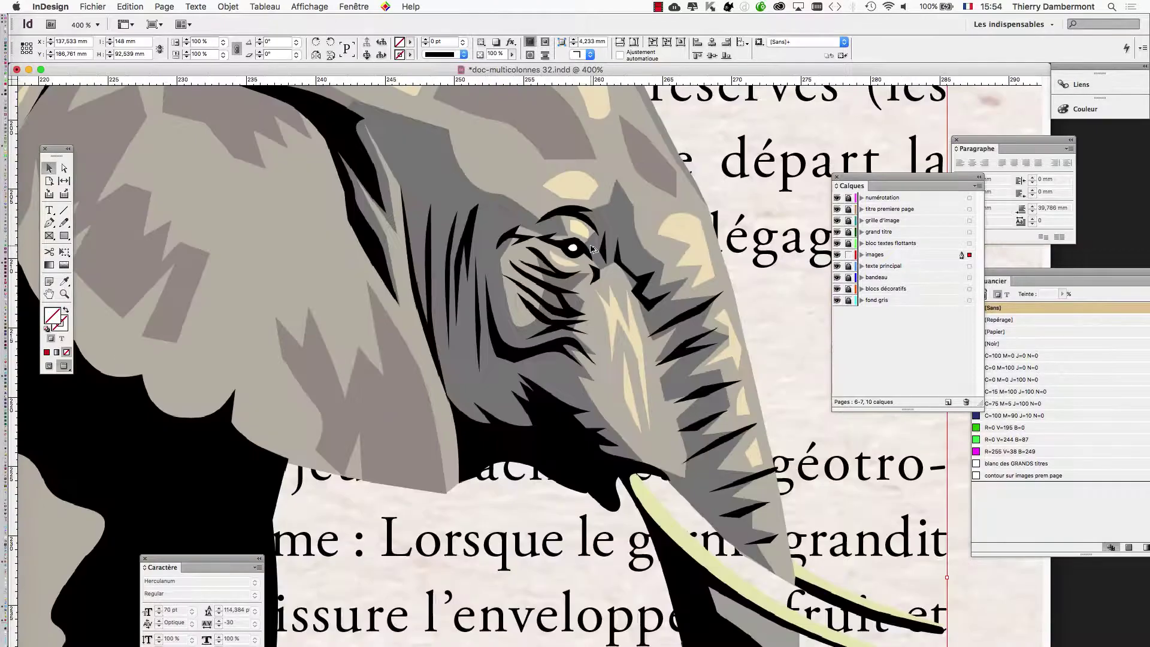